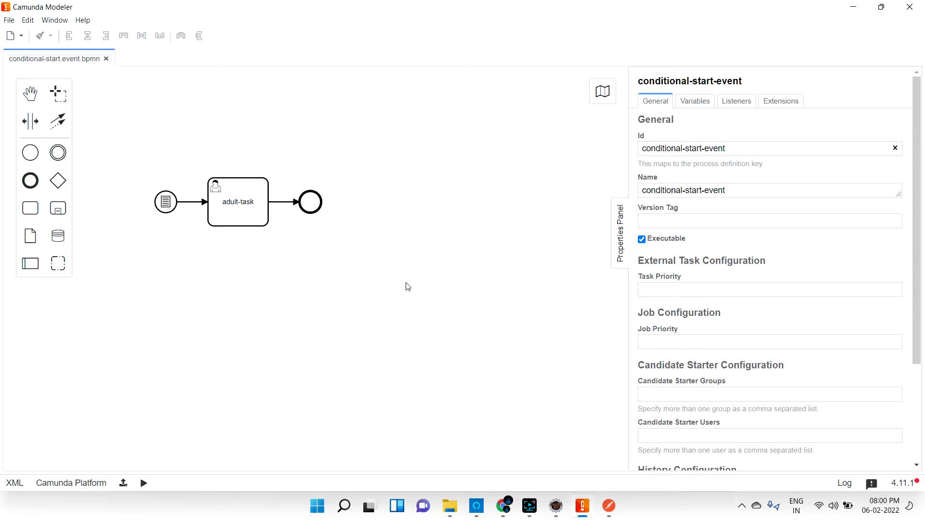
# - Close the conditional-start.event.bpmn tab and start creating a new file
pyautogui.click(106, 59)
pyautogui.click(9, 20)
# - Create a new Camunda Platform BPMN diagram and turn its start event into a Signal Start Event
pyautogui.moveTo(22, 36)
pyautogui.click(145, 34)
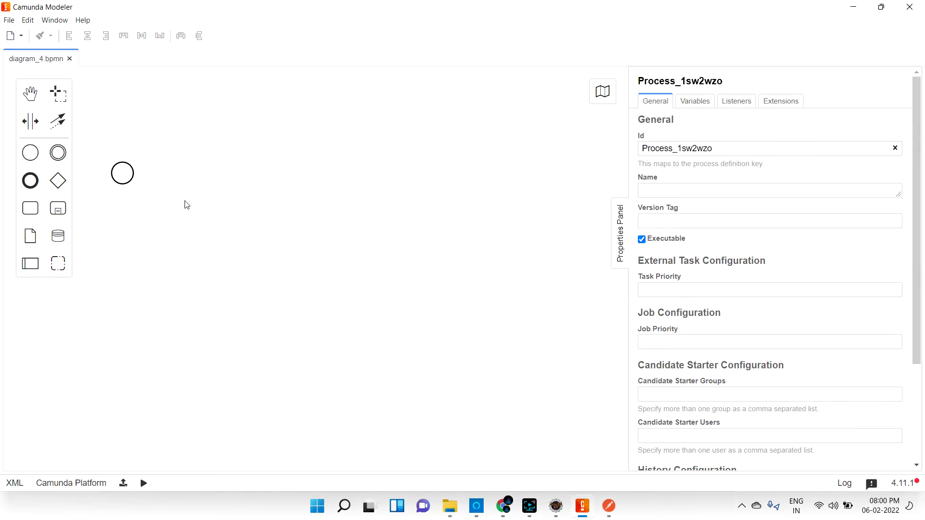
pyautogui.rightClick(123, 174)
pyautogui.click(142, 179)
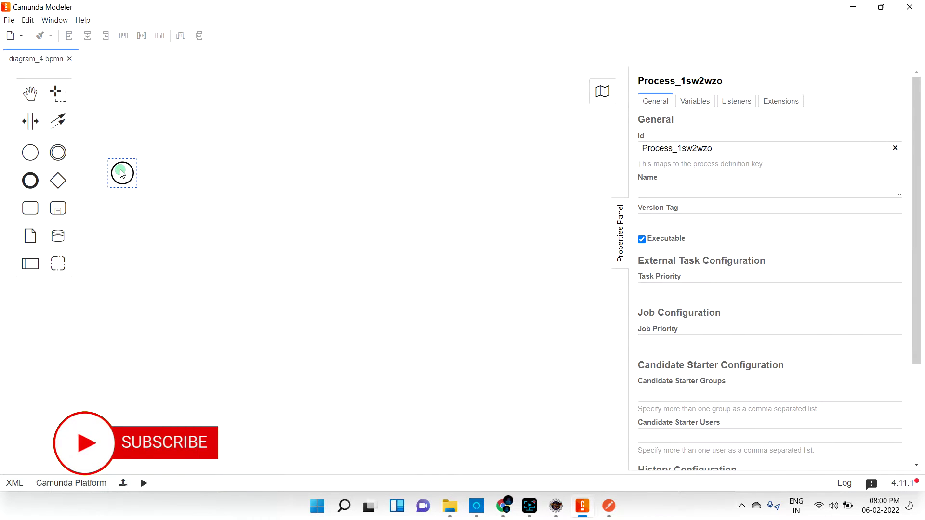
pyautogui.click(124, 177)
pyautogui.click(144, 194)
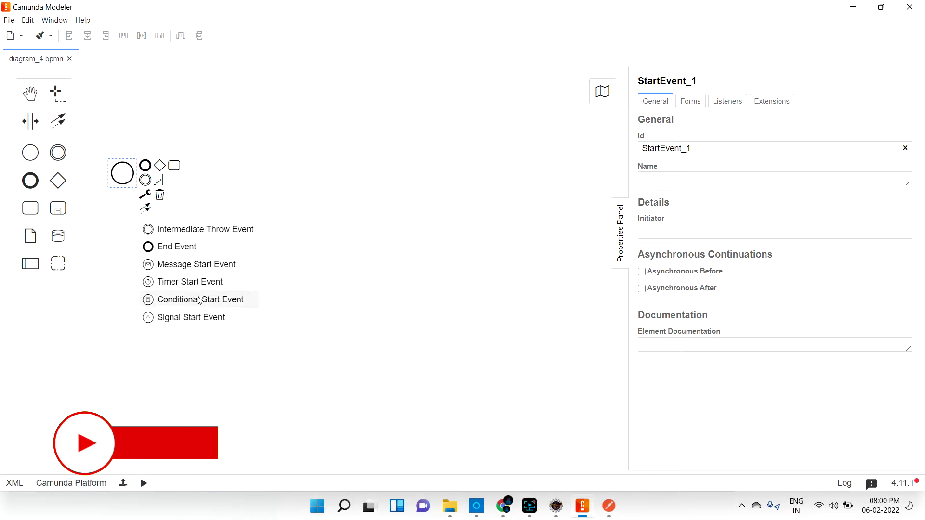
pyautogui.click(186, 318)
# - Append a User Task labelled signal-verified after the start event, then append an End Event
pyautogui.click(174, 165)
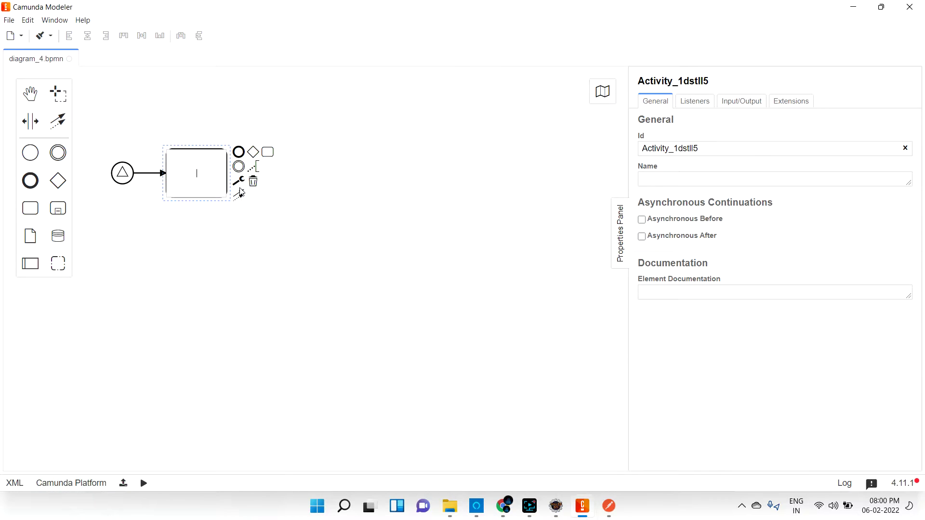
pyautogui.click(239, 181)
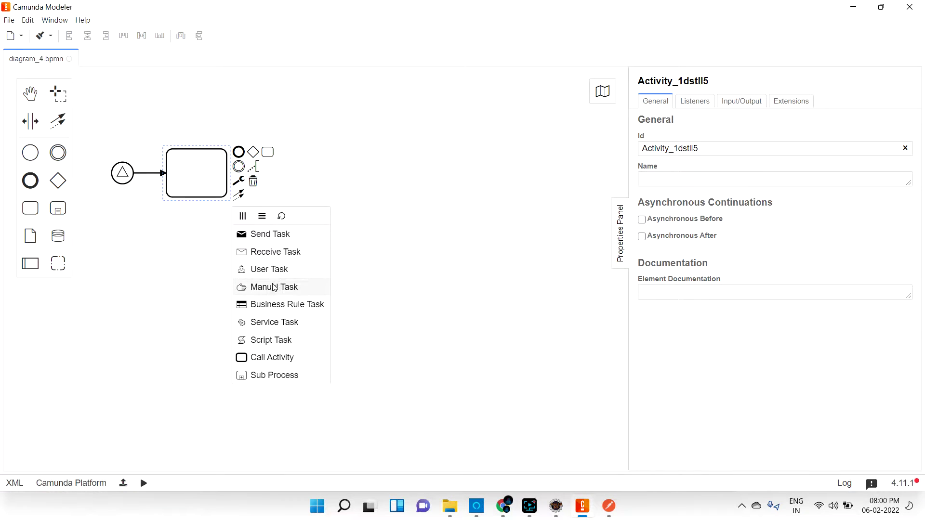
pyautogui.click(266, 269)
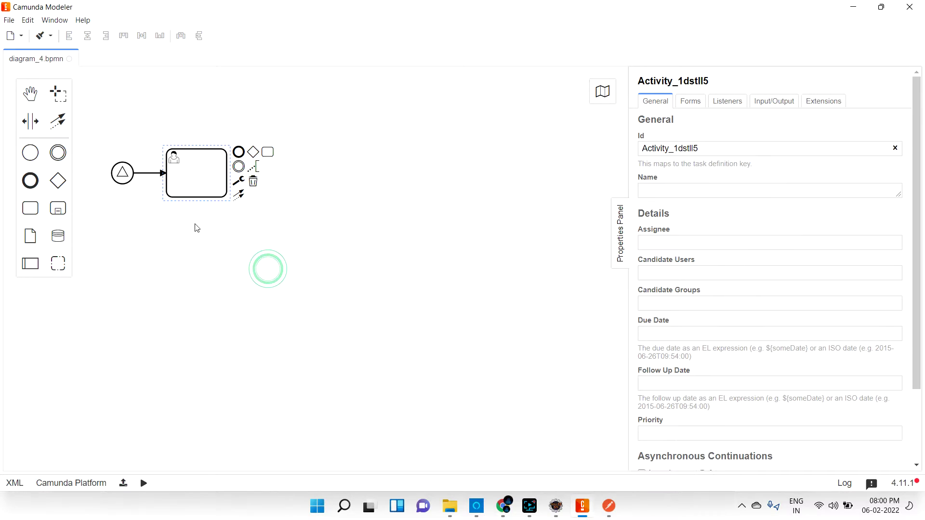
pyautogui.doubleClick(199, 176)
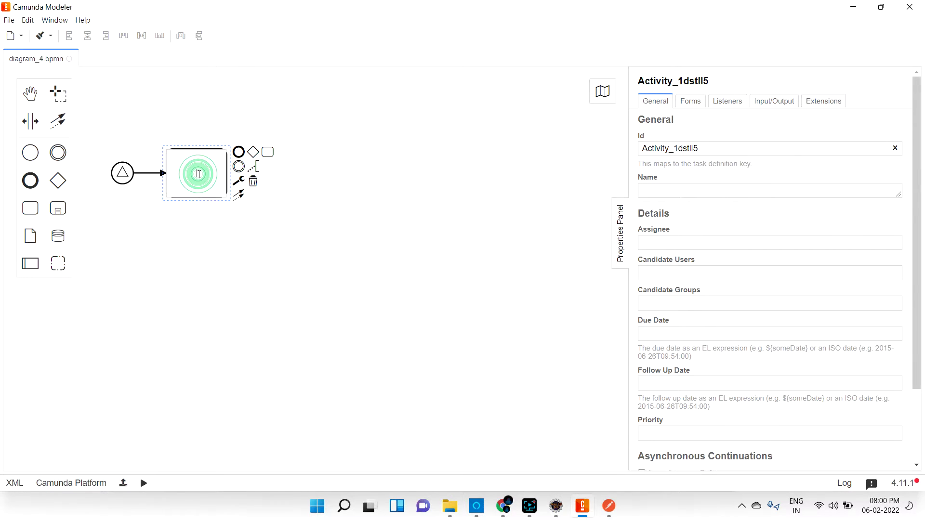
pyautogui.write('signal')
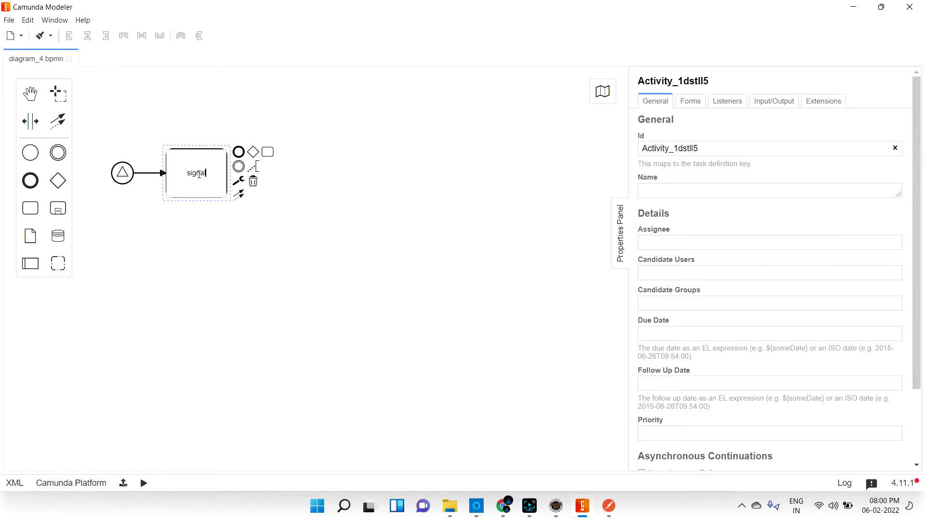
pyautogui.write('Evenfied')
pyautogui.press('Return')
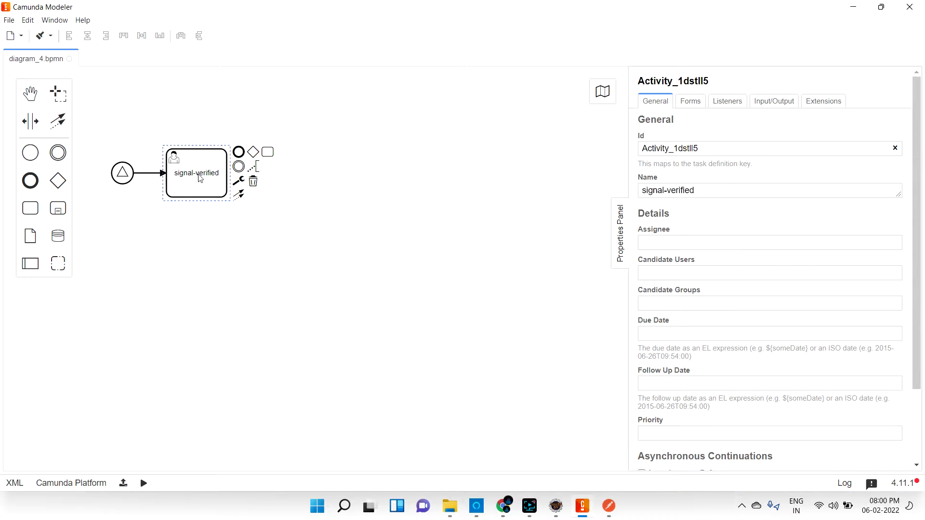
pyautogui.click(239, 152)
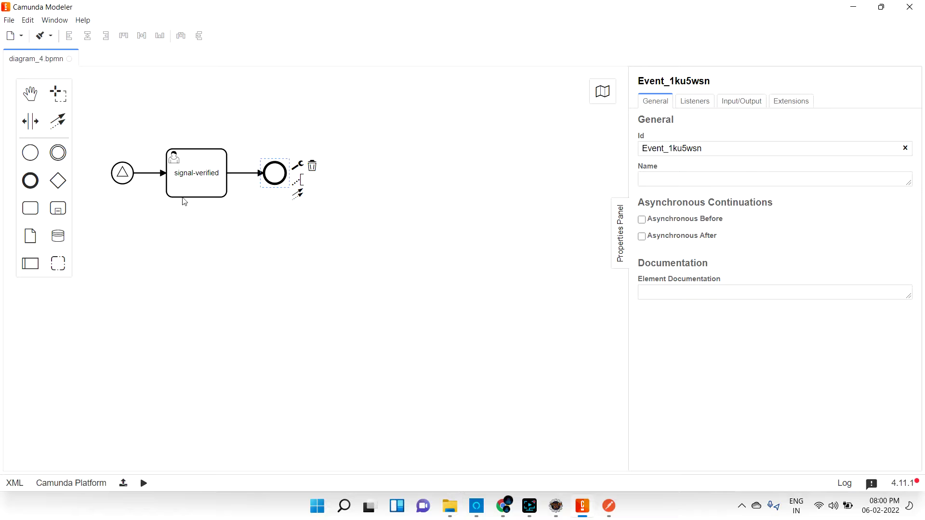
# - Set the process Id and Name both to signal-start-event in the Properties Panel
pyautogui.moveTo(142, 205); pyautogui.dragTo(239, 211)
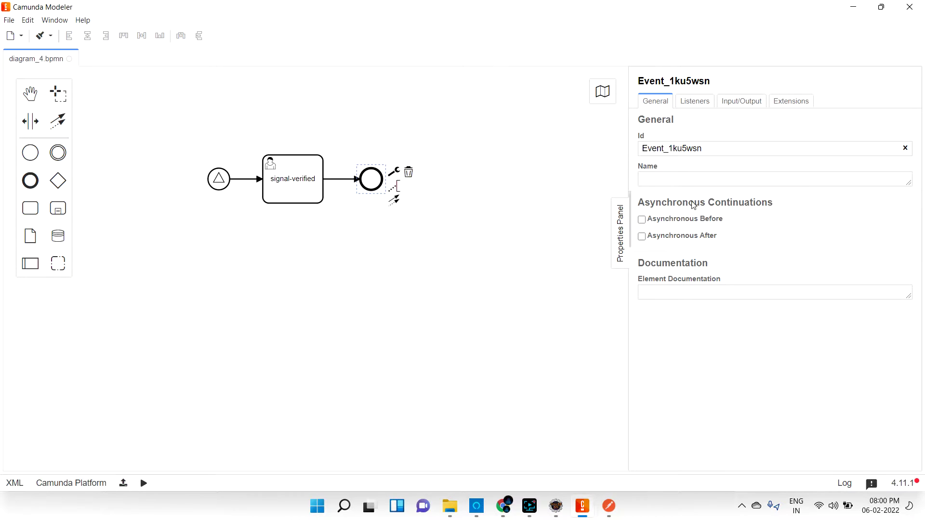
pyautogui.doubleClick(712, 147)
pyautogui.click(306, 302)
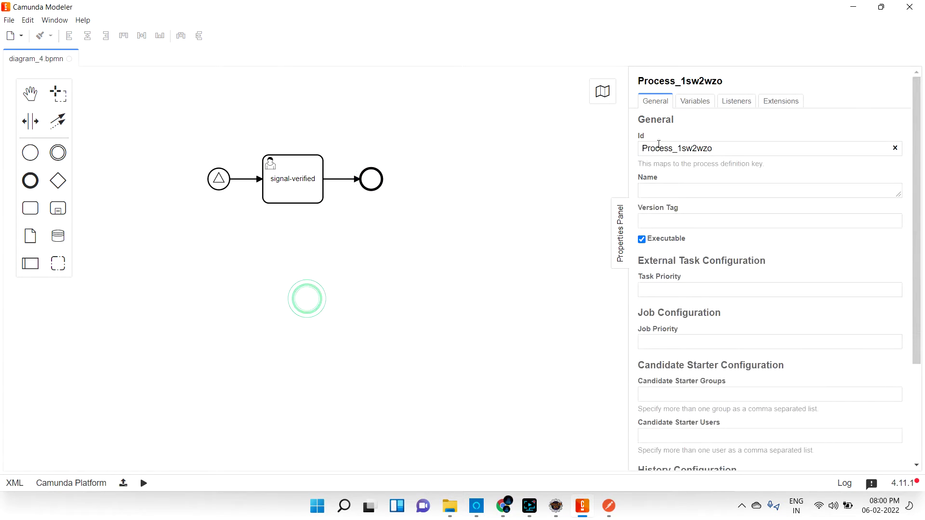
pyautogui.doubleClick(733, 147)
pyautogui.write('eve')
pyautogui.press('BackSpace')
pyautogui.press('BackSpace')
pyautogui.press('BackSpace')
pyautogui.write('signa')
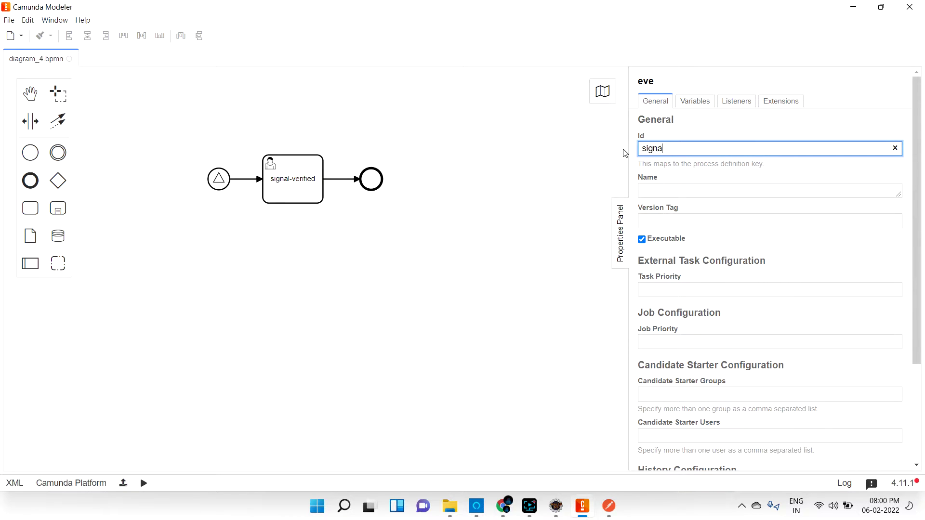
pyautogui.write('l-start-event')
pyautogui.hotkey('ctrl', 'a')
pyautogui.hotkey('ctrl', 'c')
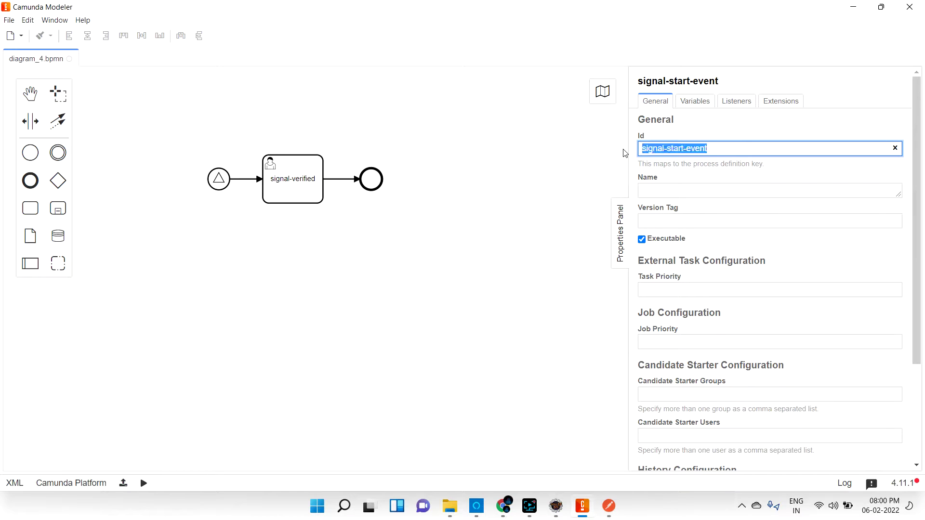
pyautogui.click(721, 196)
pyautogui.hotkey('ctrl', 'v')
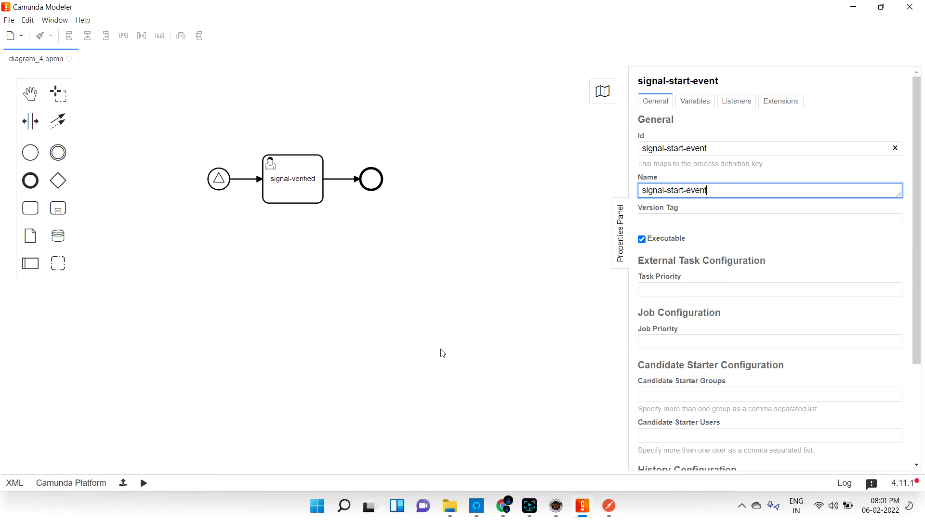
# - Save the diagram as signal-start-event.bpmn
pyautogui.hotkey('ctrl', 's')
pyautogui.hotkey('ctrl', 'v')
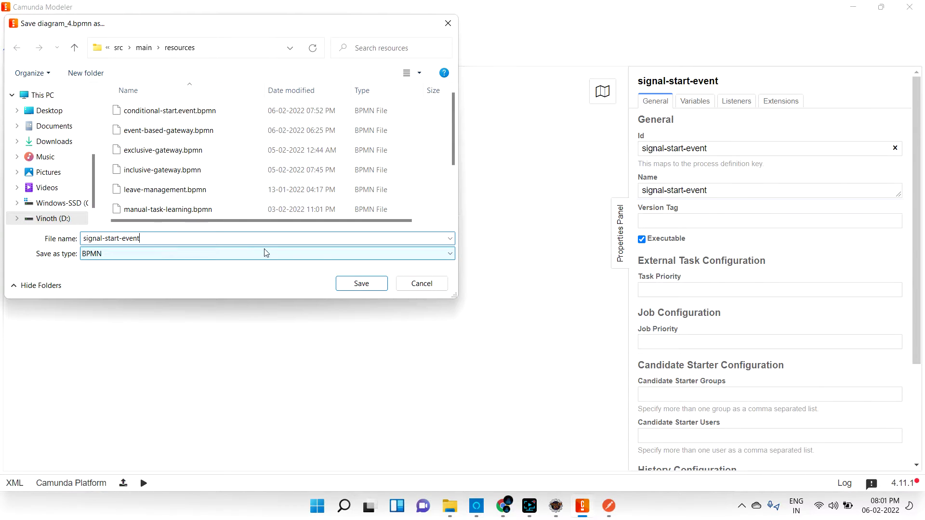
pyautogui.click(361, 283)
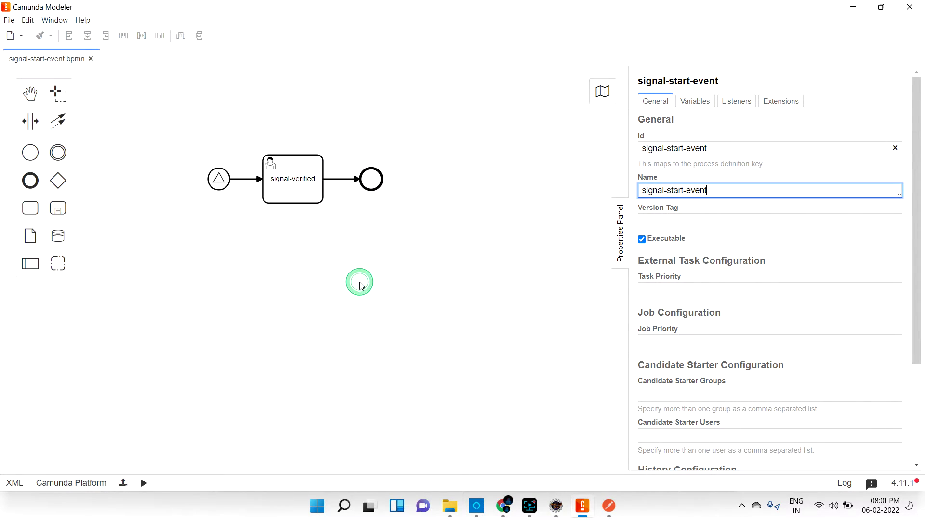
pyautogui.click(219, 180)
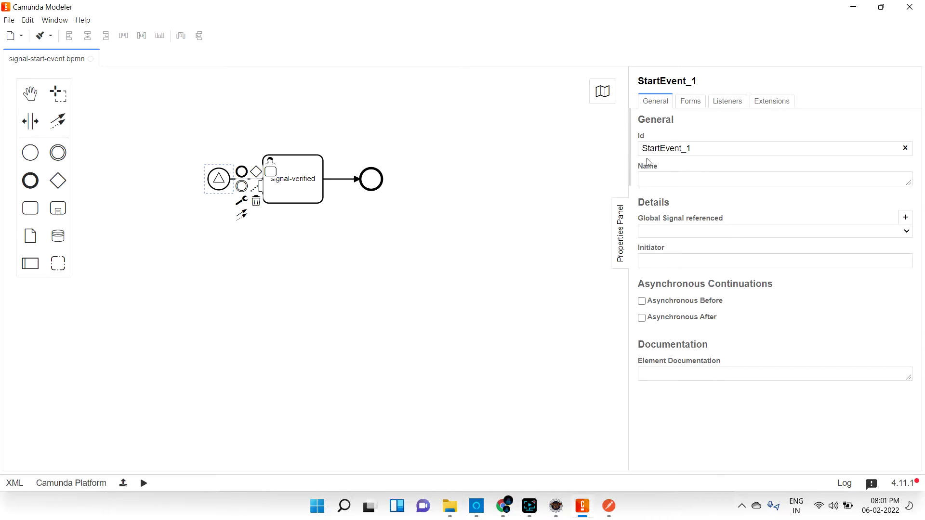
# - Create a new Global Signal for the start event and name it user-verified
pyautogui.click(689, 232)
pyautogui.click(689, 234)
pyautogui.click(905, 217)
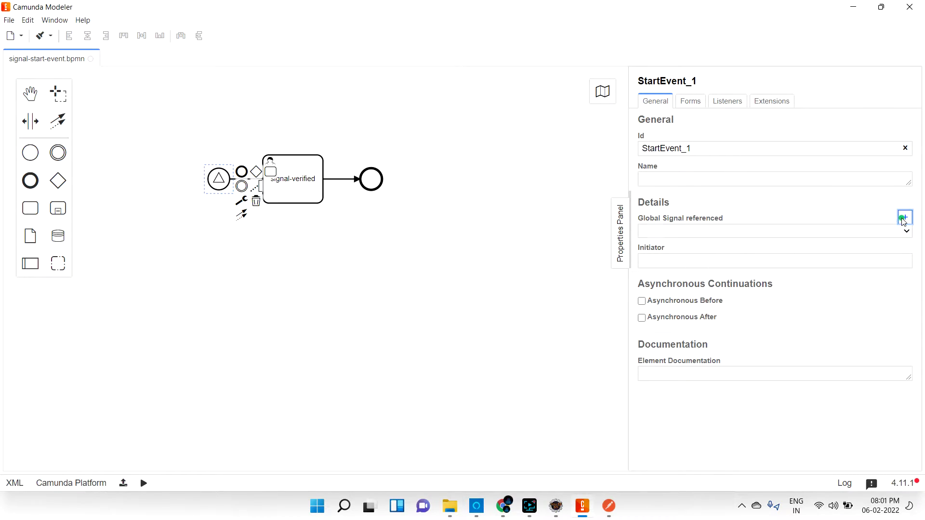
pyautogui.doubleClick(716, 260)
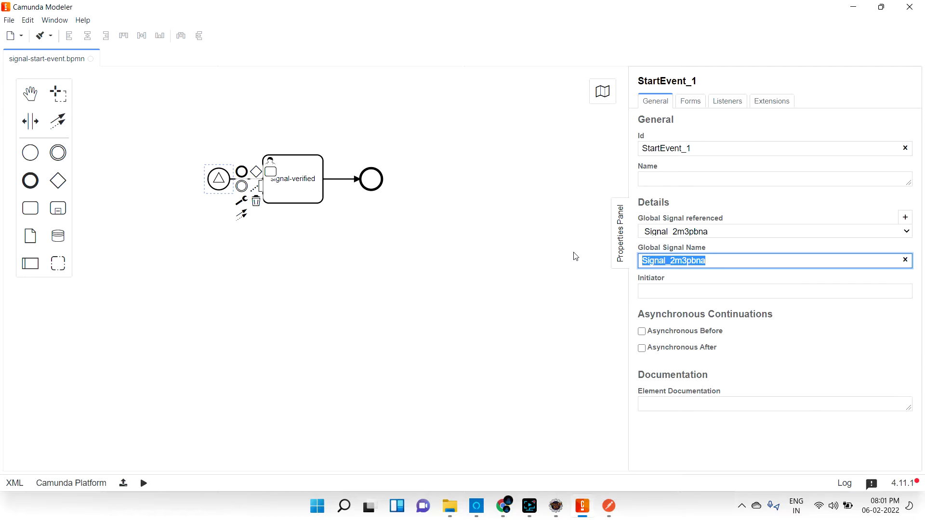
pyautogui.write('user')
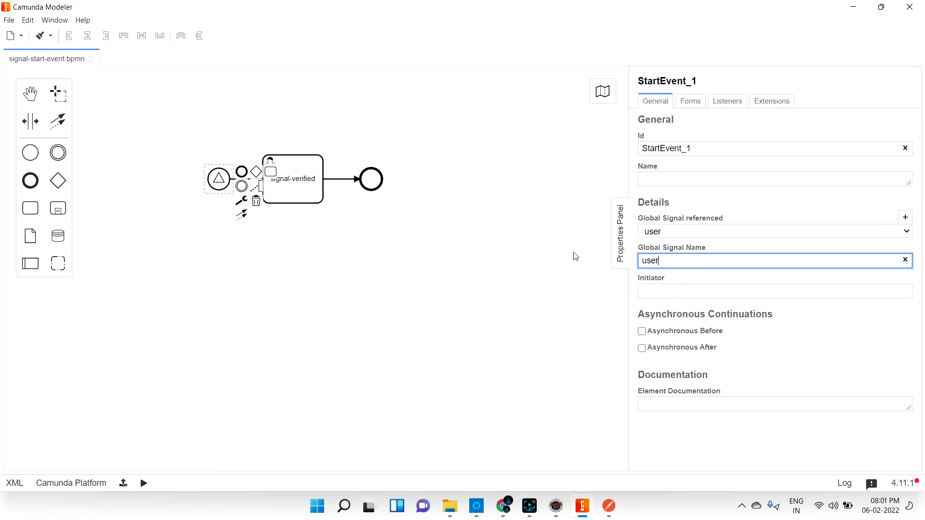
pyautogui.write('-verified')
pyautogui.hotkey('ctrl', 'a')
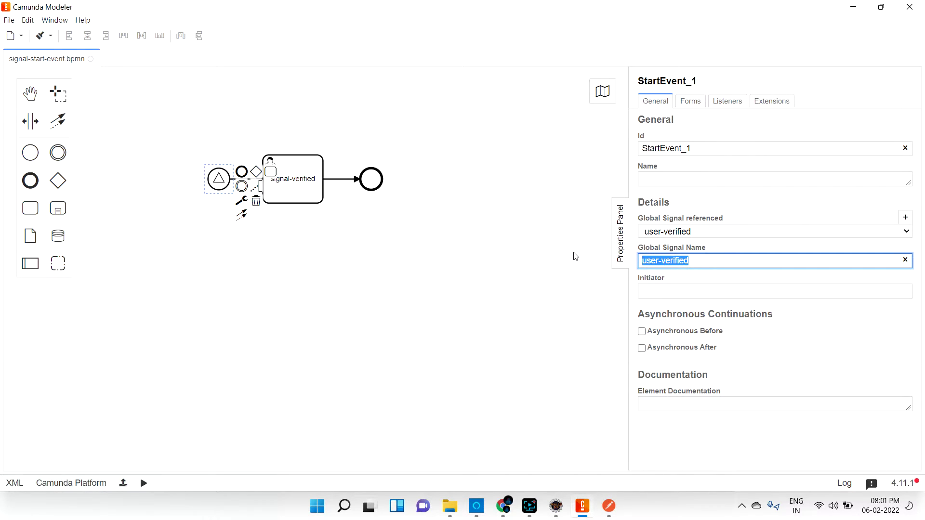
pyautogui.click(290, 188)
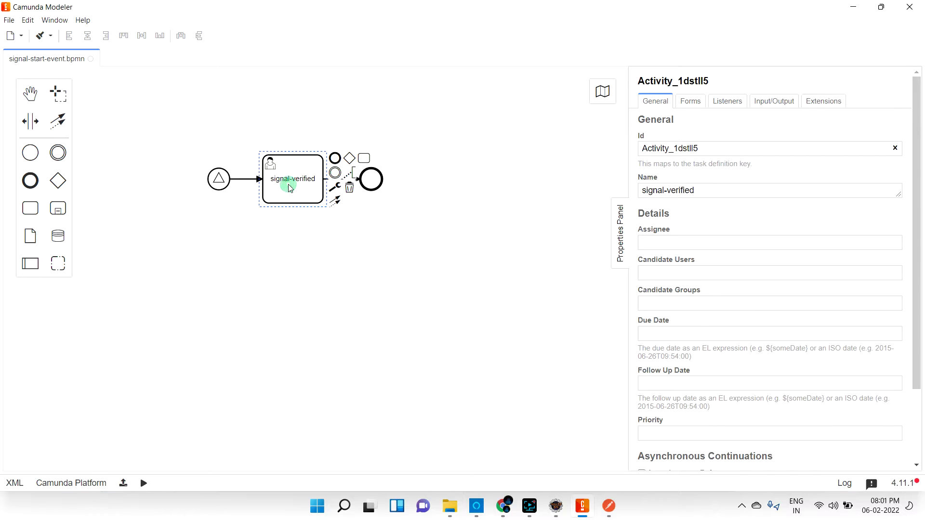
# - Confirm StartEvent_1 references the user-verified signal, then switch to Chrome's 'camunda rest api' results
pyautogui.click(218, 179)
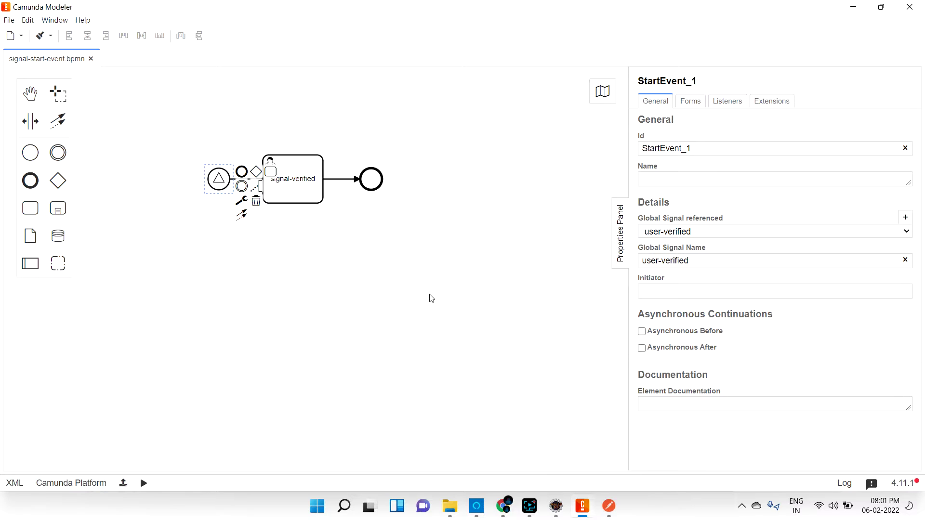
pyautogui.click(298, 272)
pyautogui.click(218, 179)
pyautogui.click(706, 264)
pyautogui.hotkey('ctrl', 'a')
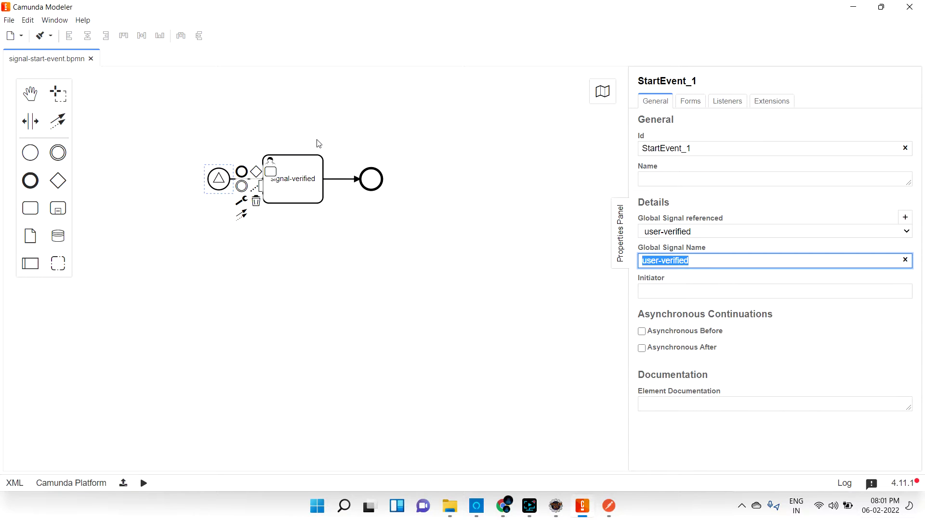
pyautogui.click(300, 195)
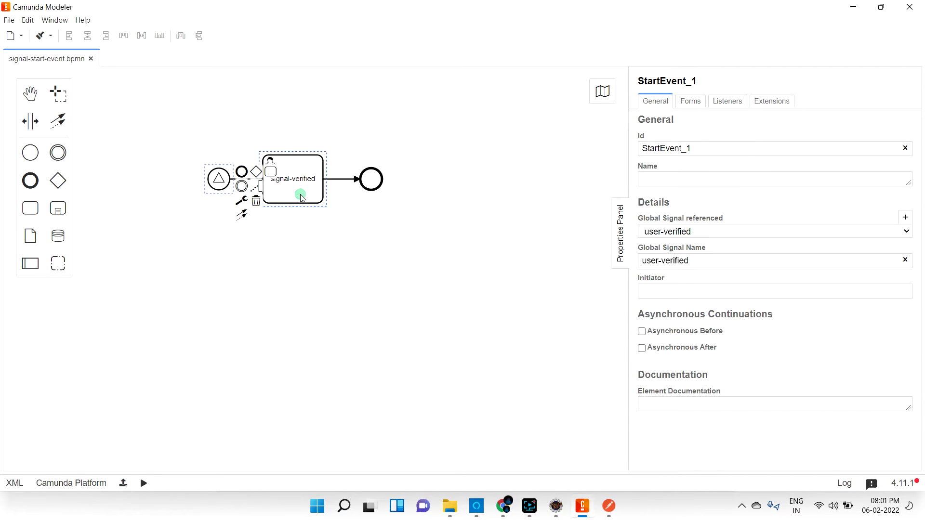
pyautogui.click(206, 217)
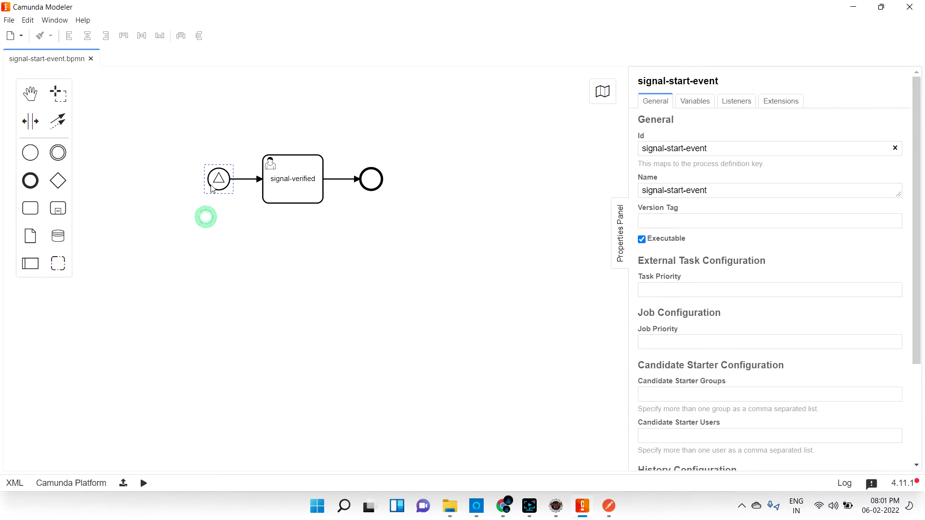
pyautogui.click(214, 184)
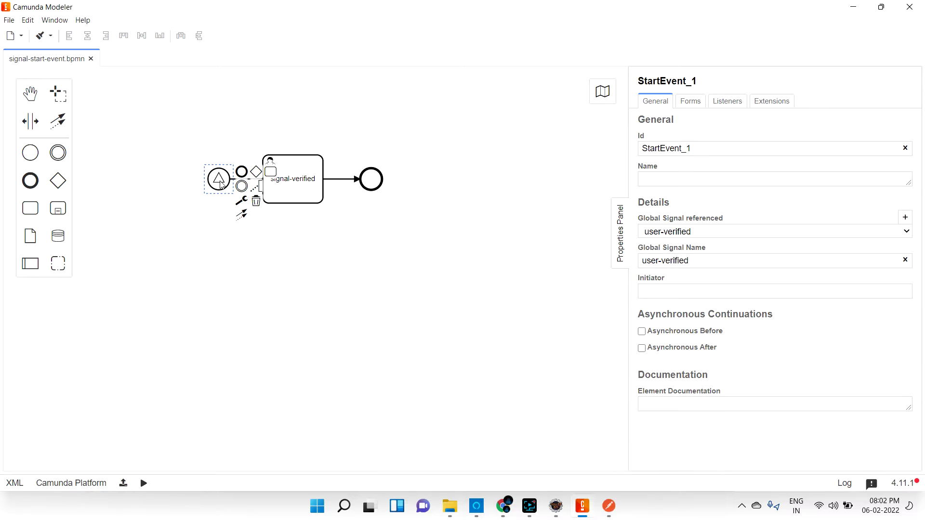
pyautogui.click(502, 508)
pyautogui.click(197, 11)
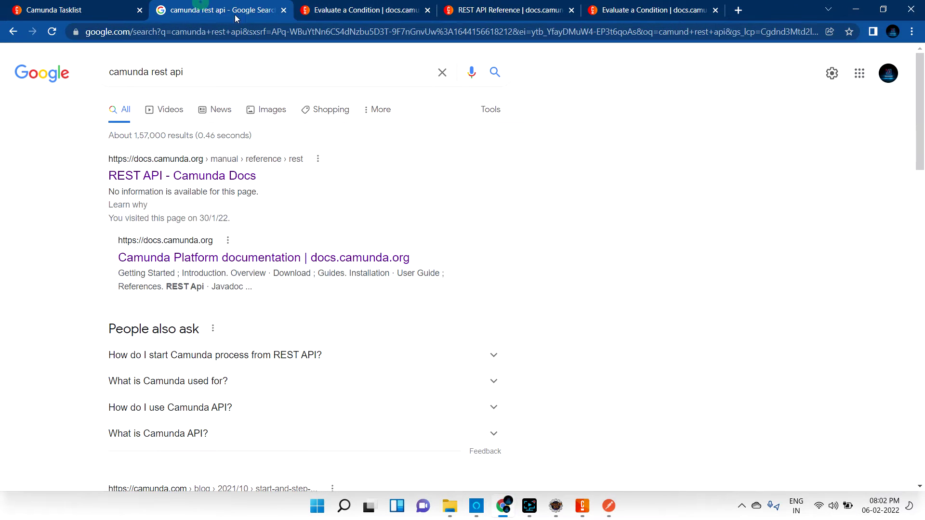
# - Open the Signal > Event REST reference page, Throw a Signal (POST /signal)
pyautogui.click(200, 73)
pyautogui.click(361, 10)
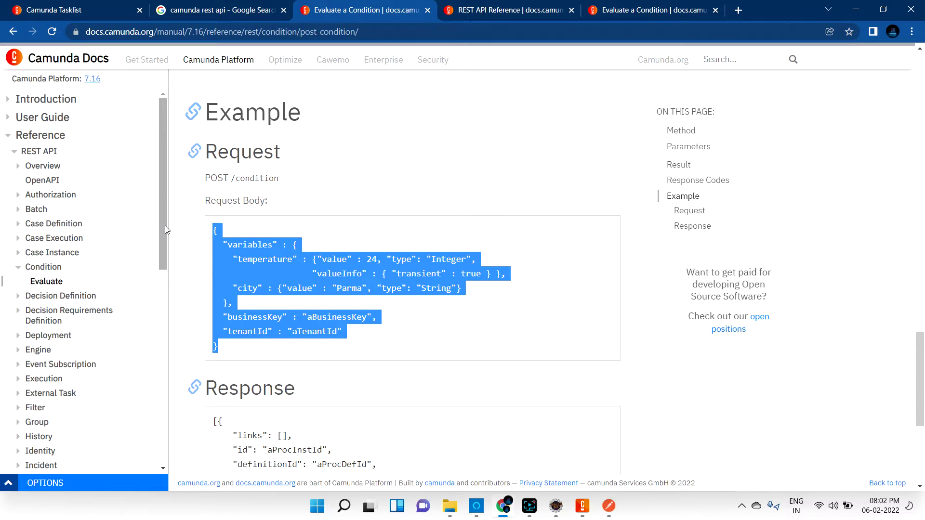
pyautogui.moveTo(162, 225); pyautogui.dragTo(34, 343)
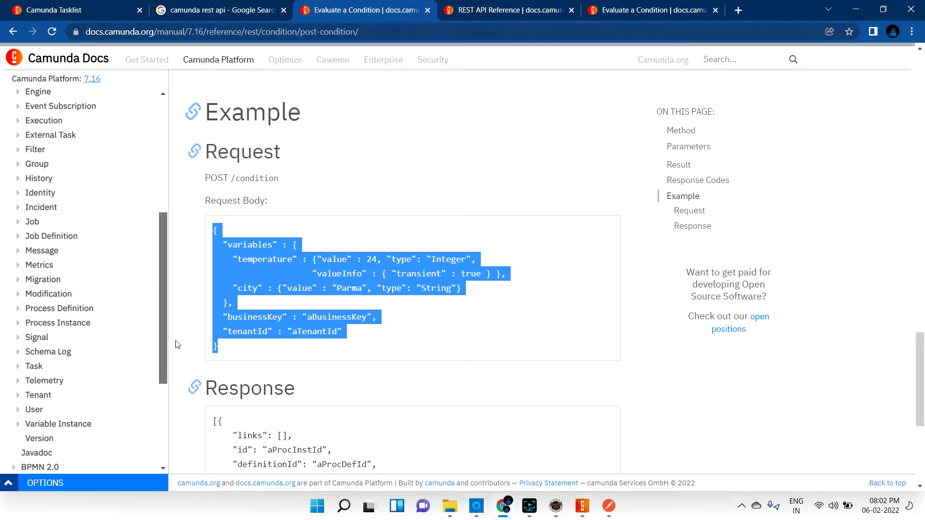
pyautogui.click(20, 335)
pyautogui.click(40, 347)
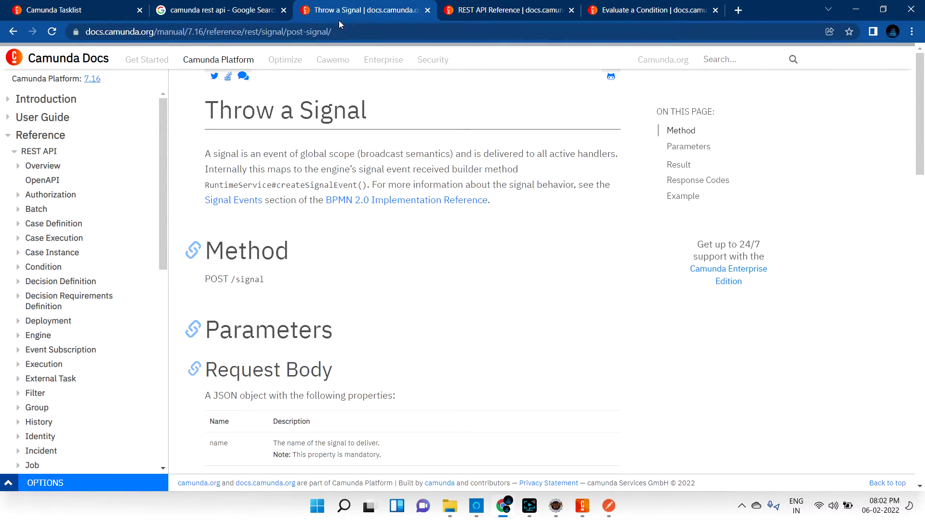
pyautogui.click(244, 10)
pyautogui.click(339, 9)
# - Expand the Message section and open the Message reference in a new tab
pyautogui.moveTo(163, 255); pyautogui.dragTo(166, 337)
pyautogui.click(18, 316)
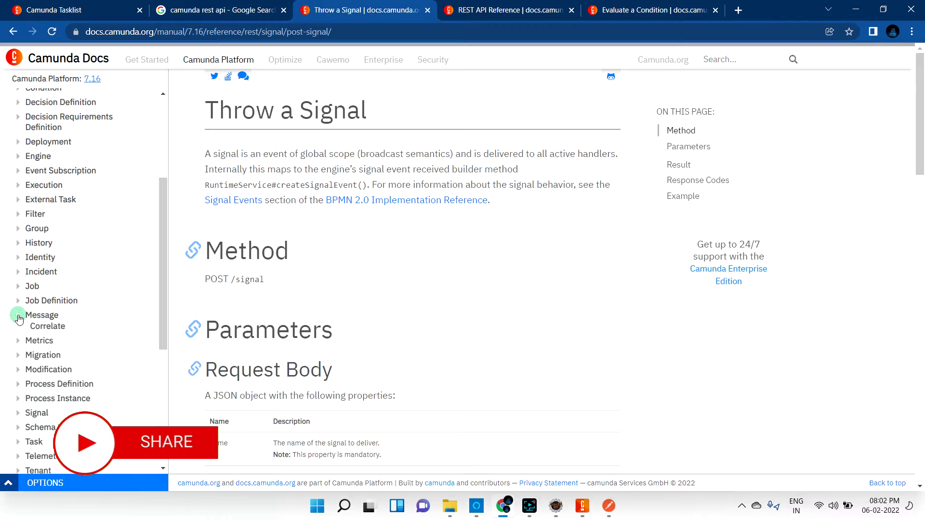
pyautogui.click(17, 315)
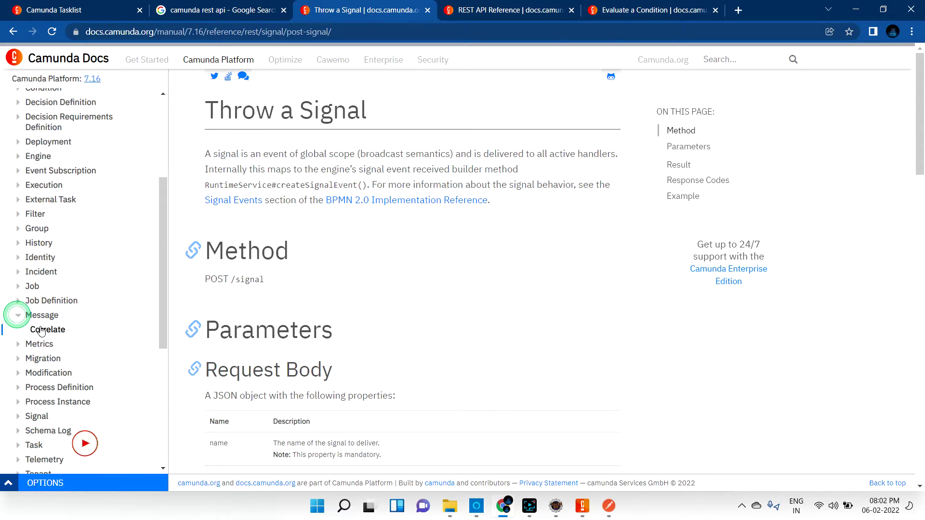
pyautogui.middleClick(42, 315)
pyautogui.click(440, 6)
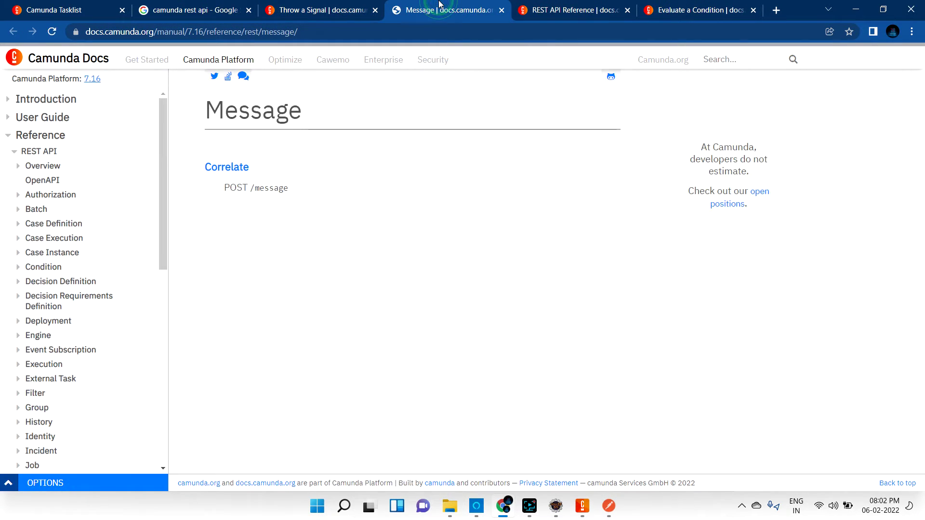
# - Open the Correlate a Message page and select its POST /message endpoint line
pyautogui.click(225, 188)
pyautogui.click(226, 166)
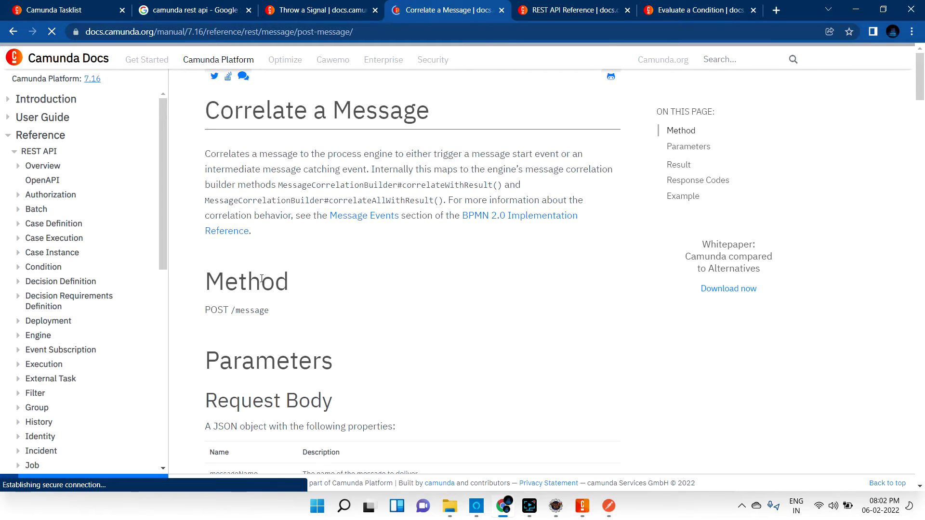
pyautogui.moveTo(205, 310); pyautogui.dragTo(277, 314)
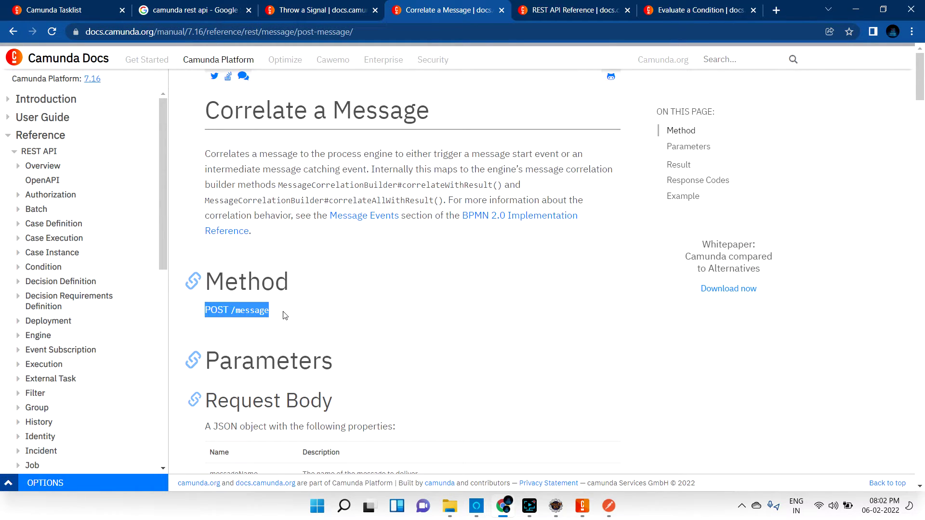
pyautogui.tripleClick(247, 311)
# - Compare the signal example name policy_conditions_changed with the message example's messageName, then return to Camunda Modeler
pyautogui.click(322, 19)
pyautogui.moveTo(231, 280); pyautogui.dragTo(285, 284)
pyautogui.click(285, 284)
pyautogui.moveTo(922, 132); pyautogui.dragTo(923, 409)
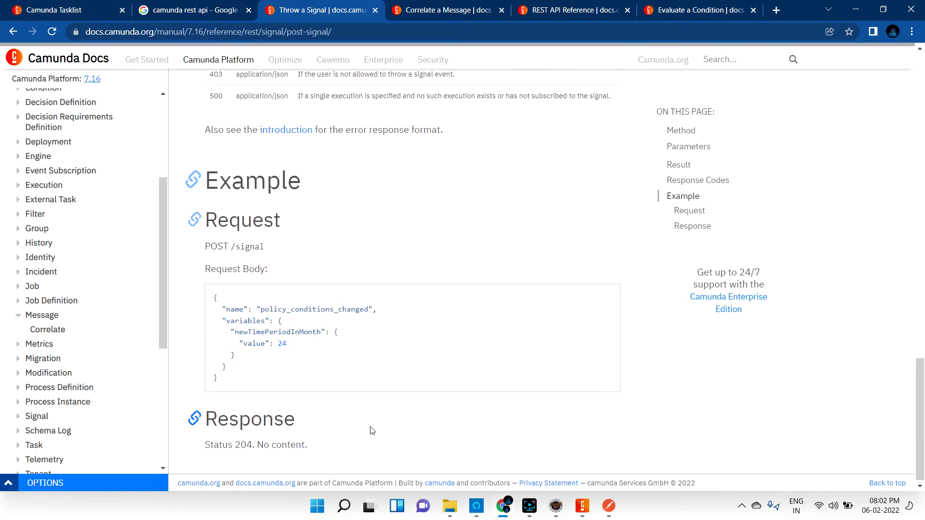
pyautogui.doubleClick(291, 311)
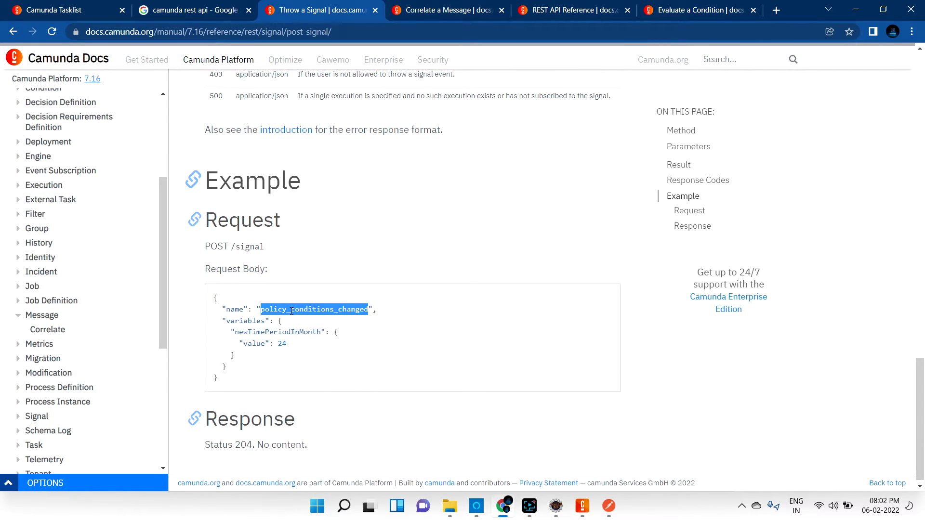
pyautogui.click(424, 7)
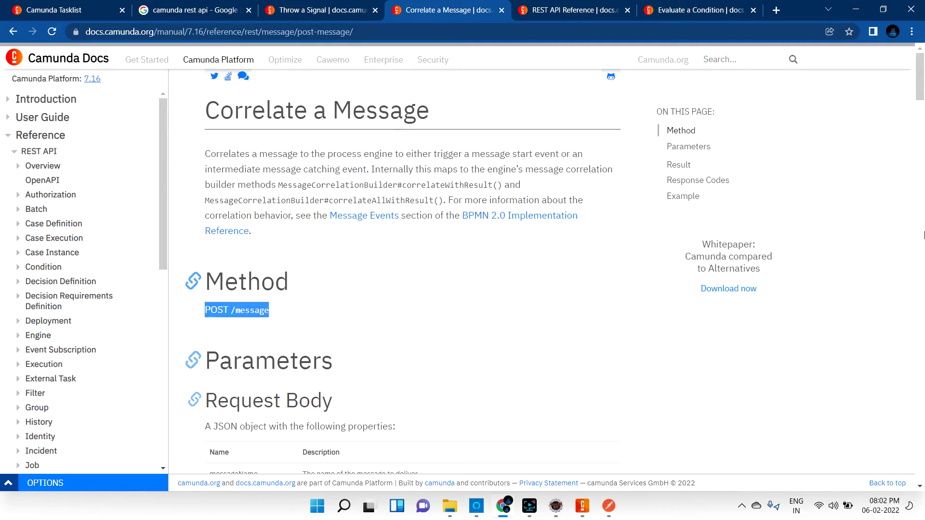
pyautogui.moveTo(920, 95); pyautogui.dragTo(923, 334)
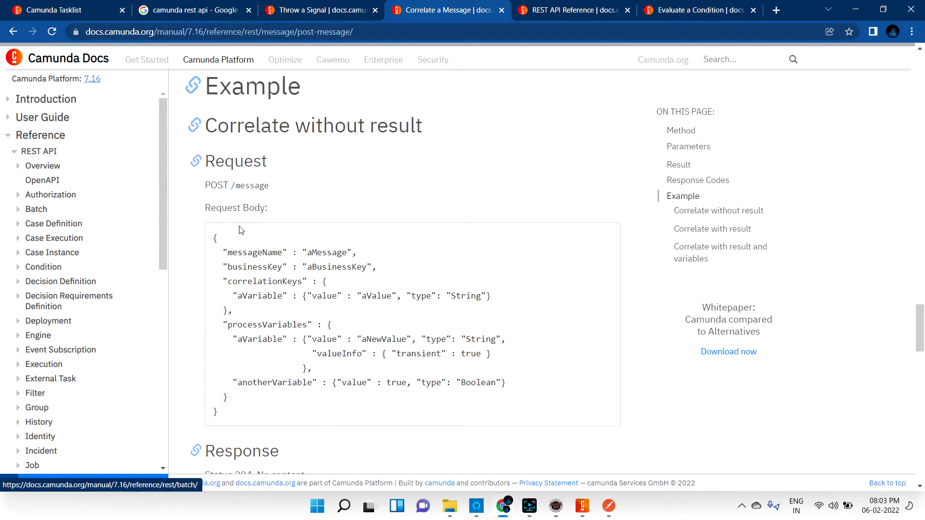
pyautogui.doubleClick(248, 254)
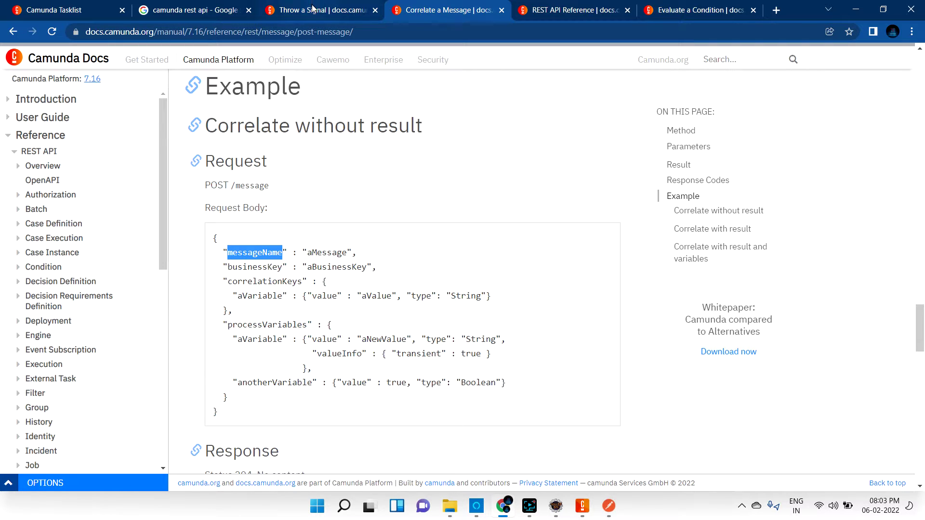
pyautogui.click(581, 506)
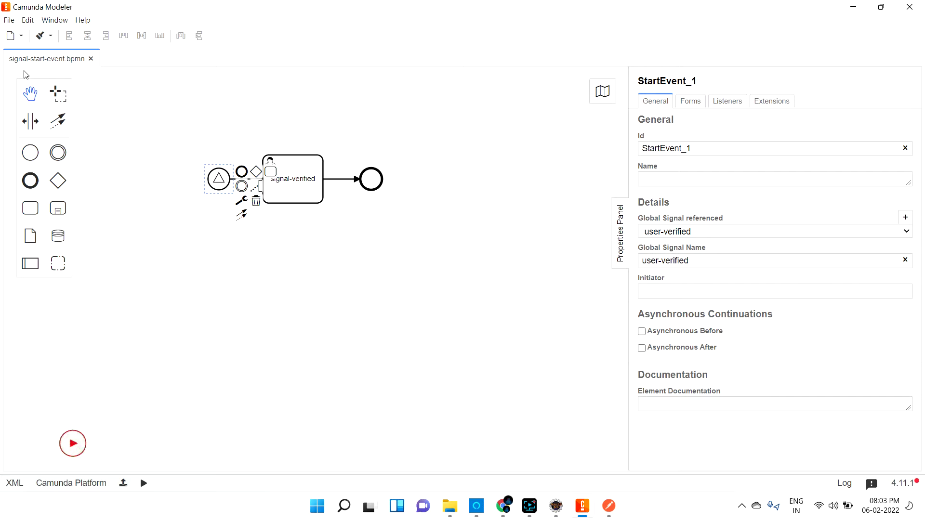
# - In Eclipse, stop the app, clear launches, and refresh leave-worflow-engine to show signal-start-event.bpmn
pyautogui.click(557, 514)
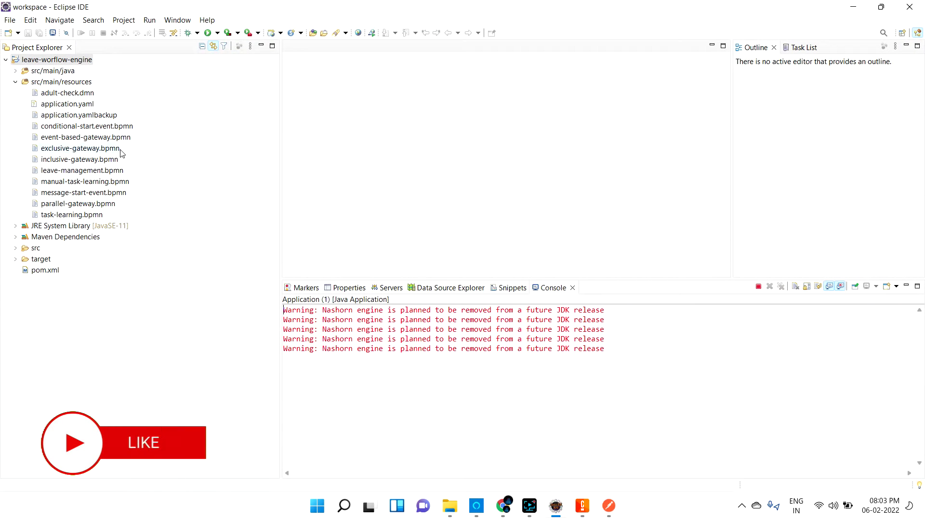
pyautogui.click(757, 288)
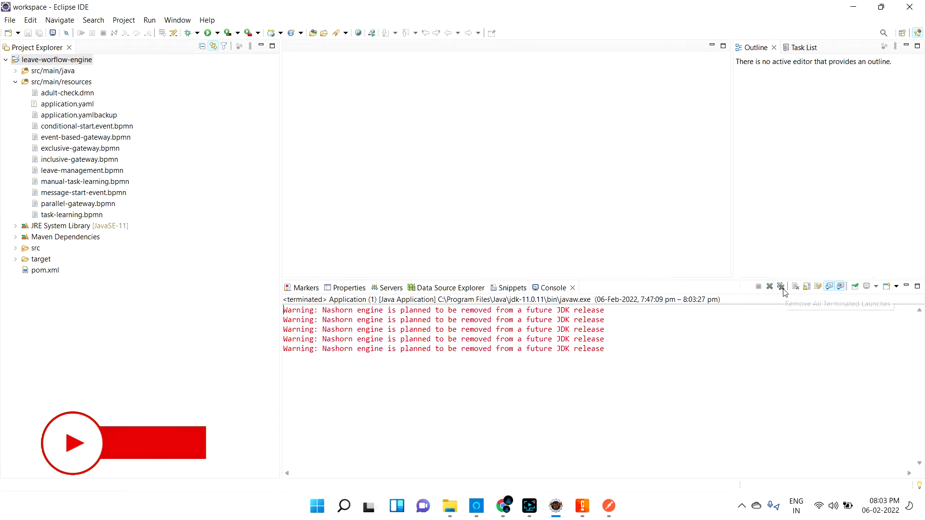
pyautogui.click(780, 287)
pyautogui.click(56, 60)
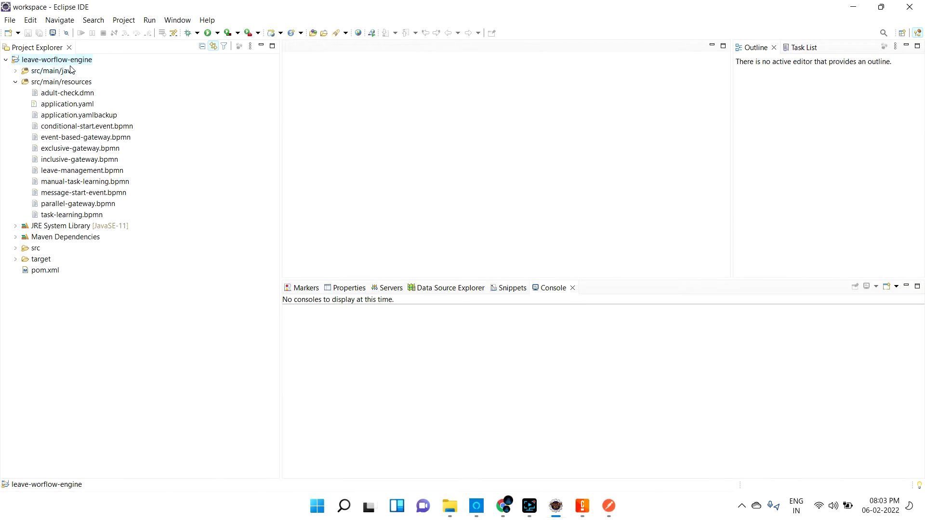
pyautogui.press('F5')
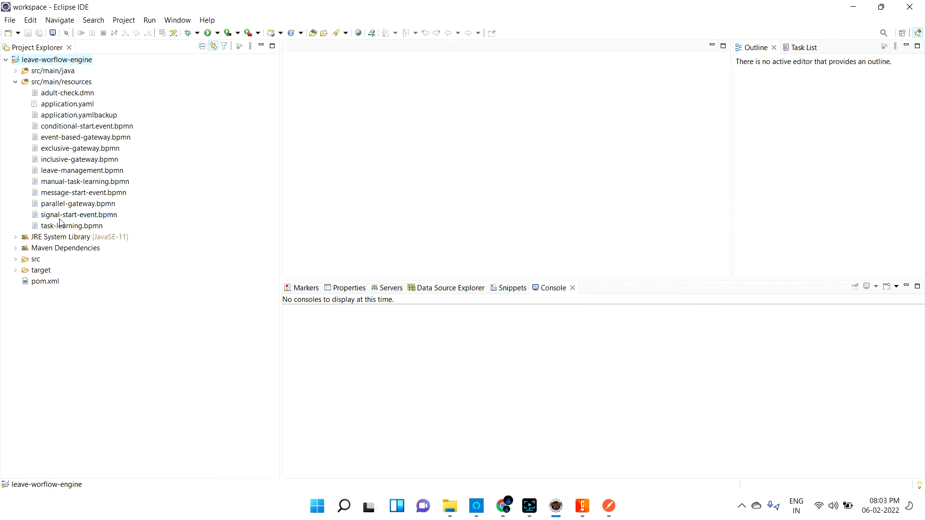
pyautogui.click(60, 215)
# - Relaunch the Spring Boot application, then save the message event request in Postman
pyautogui.click(217, 33)
pyautogui.click(226, 45)
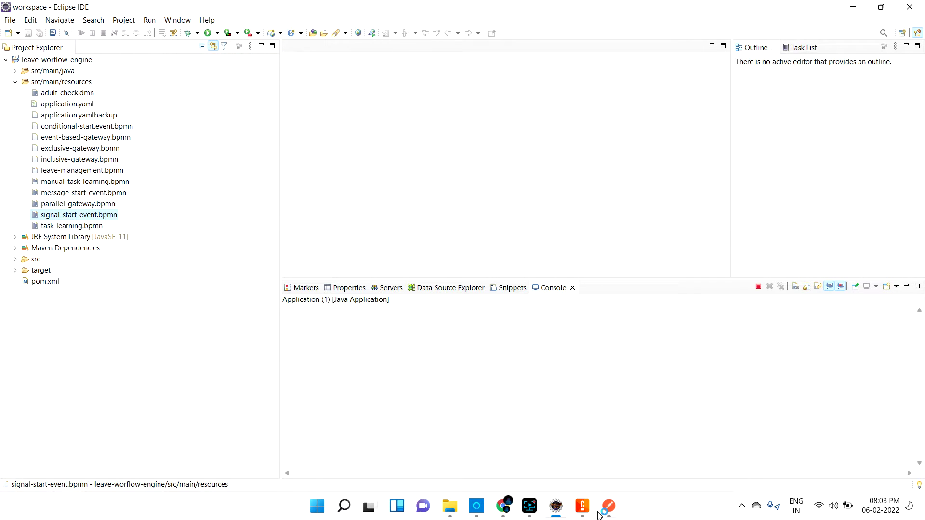
pyautogui.moveTo(558, 508)
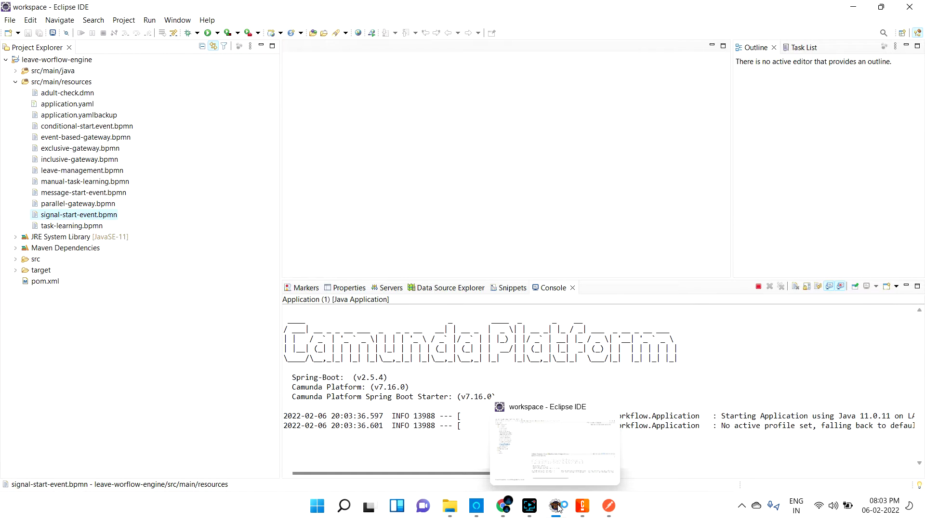
pyautogui.click(609, 506)
pyautogui.click(413, 264)
pyautogui.hotkey('ctrl', 's')
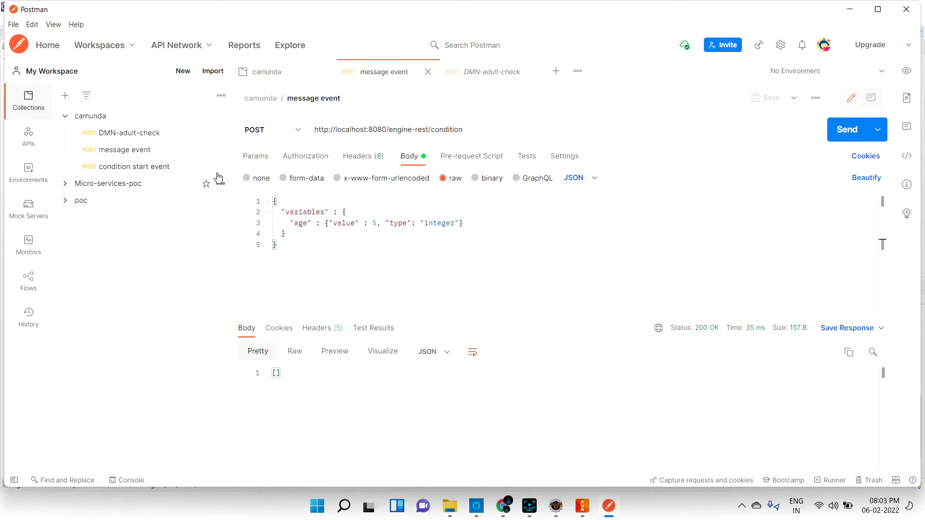
# - Duplicate the condition start event request, rename the copy 'signal start event', and open it
pyautogui.click(217, 166)
pyautogui.click(139, 244)
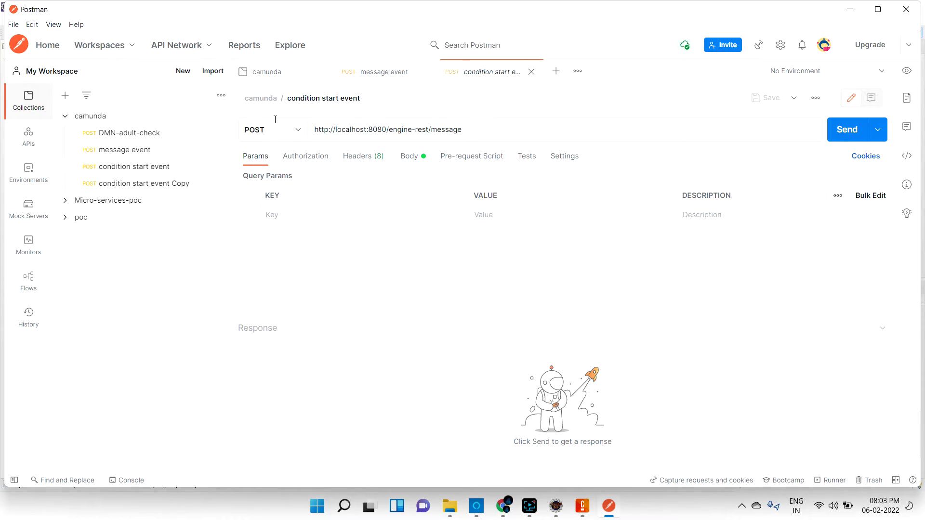
pyautogui.click(221, 183)
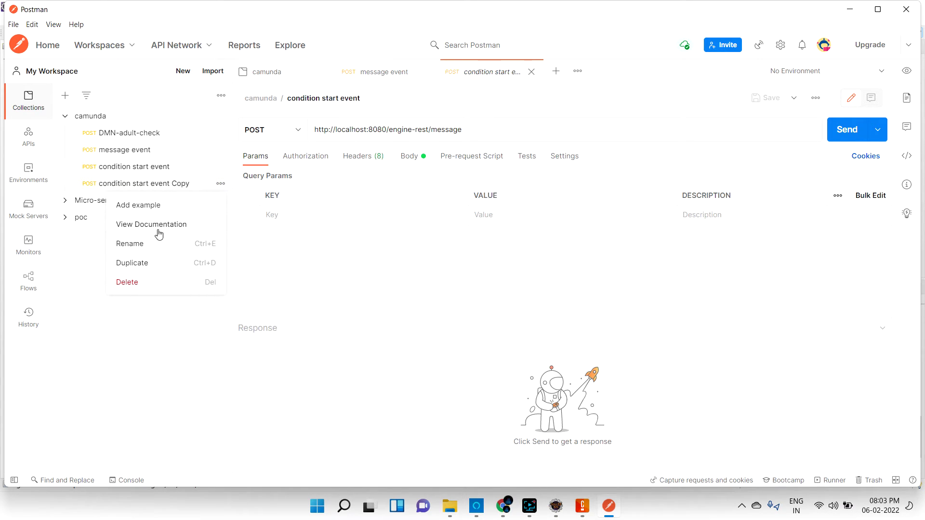
pyautogui.click(137, 243)
pyautogui.write('signal start')
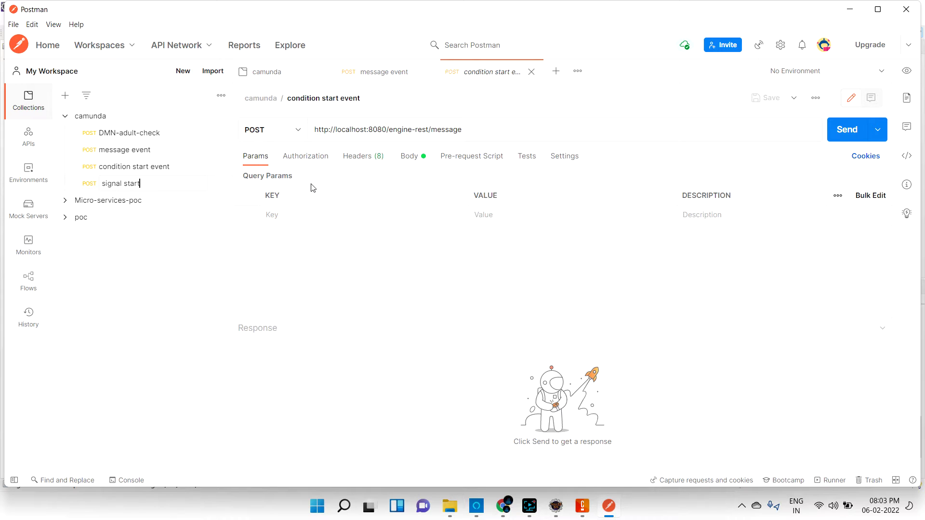
pyautogui.write('event')
pyautogui.press('Return')
pyautogui.click(121, 186)
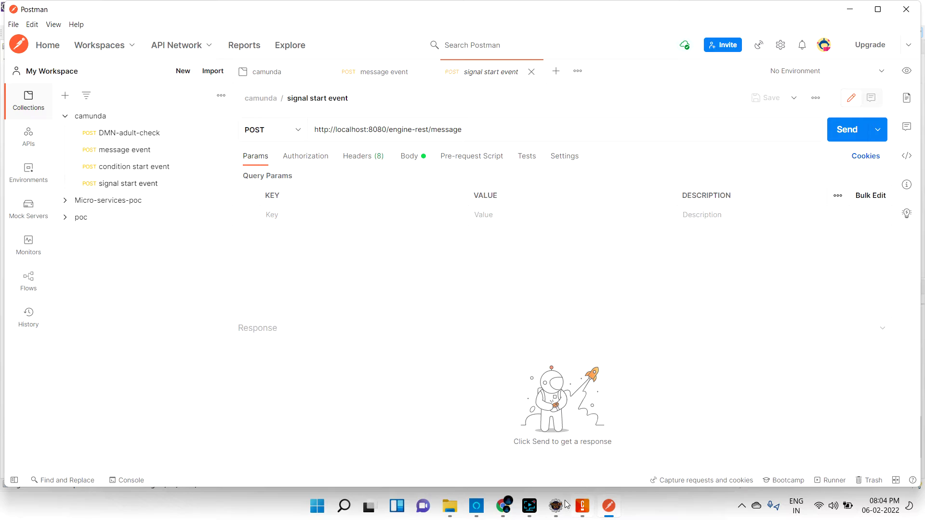
# - Copy /signal from the Throw a Signal docs so the URL ends in engine-rest/signal
pyautogui.click(503, 506)
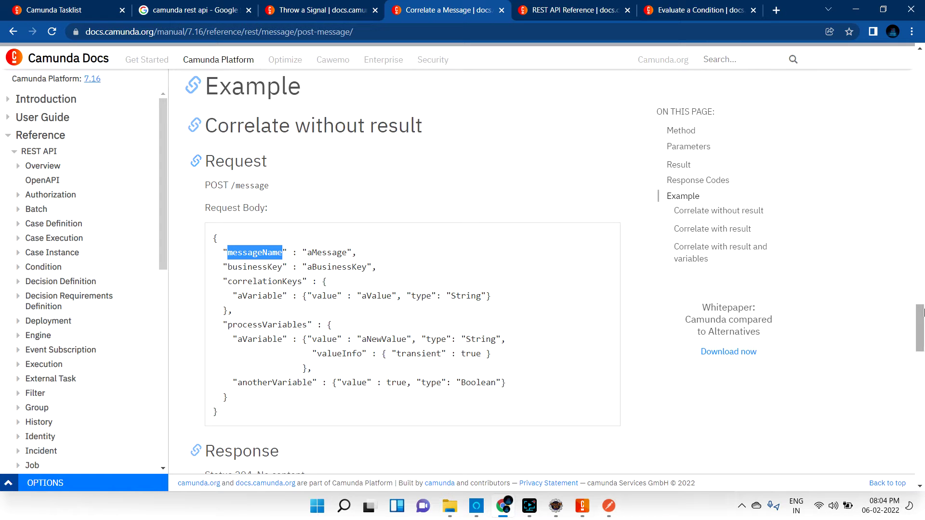
pyautogui.click(328, 9)
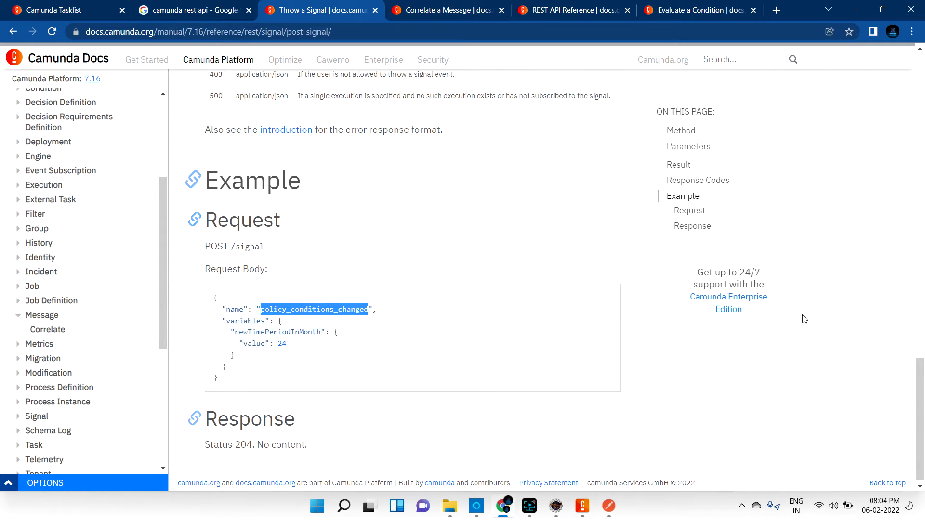
pyautogui.moveTo(919, 406); pyautogui.dragTo(923, 100)
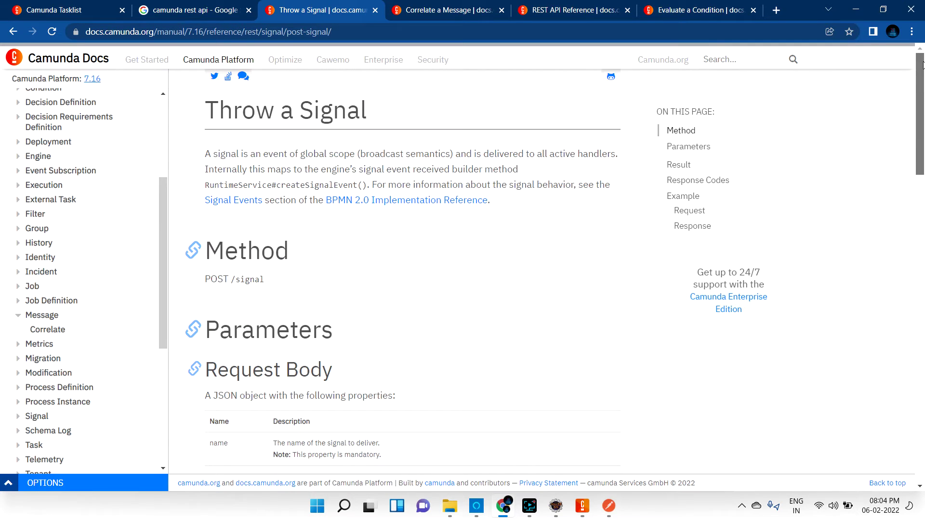
pyautogui.moveTo(231, 280); pyautogui.dragTo(264, 279)
pyautogui.hotkey('ctrl', 'c')
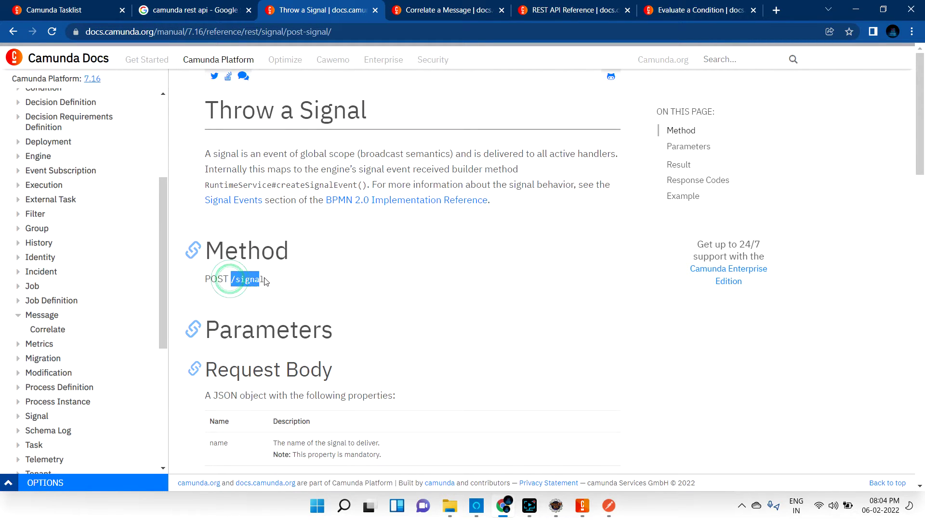
pyautogui.click(606, 509)
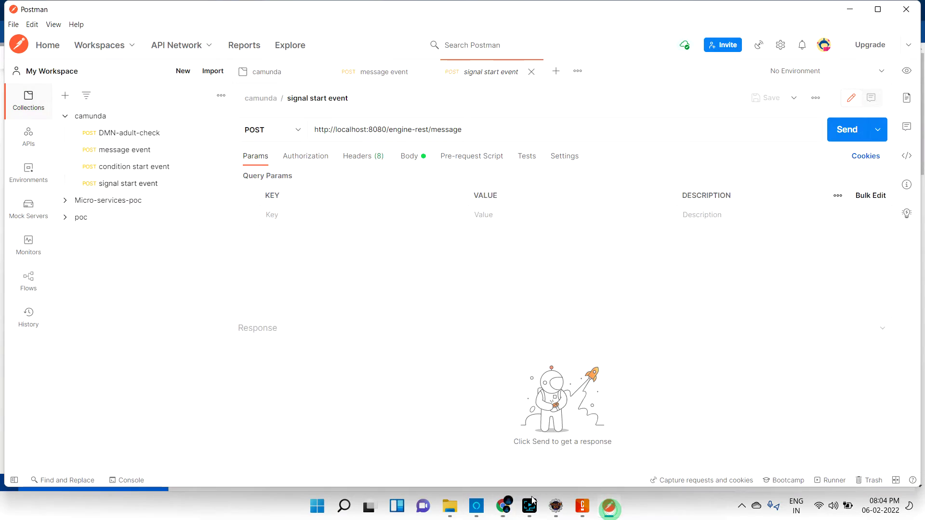
pyautogui.doubleClick(432, 130)
pyautogui.hotkey('ctrl', 'v')
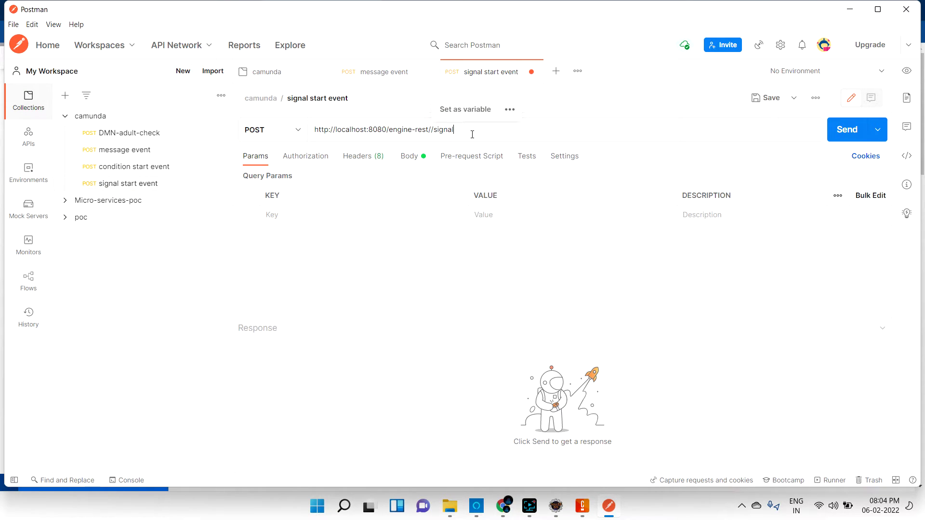
pyautogui.click(434, 129)
pyautogui.press('BackSpace')
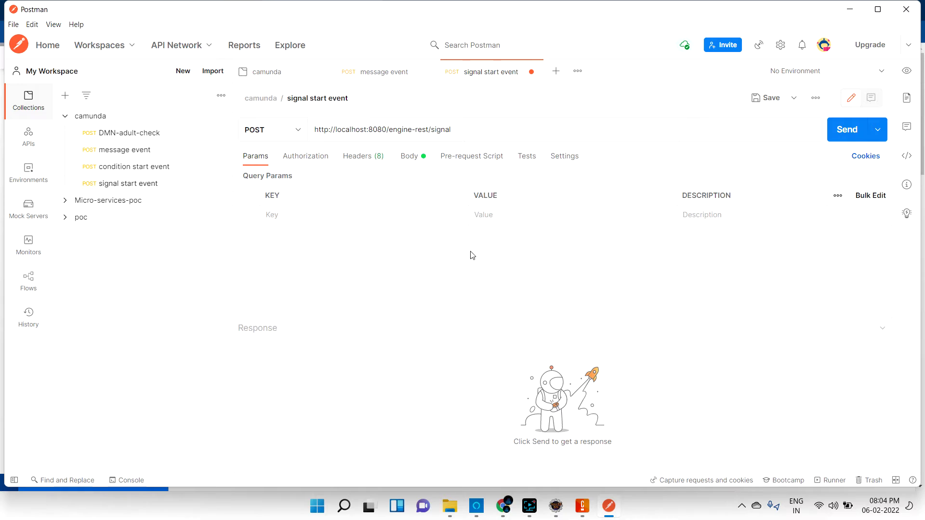
# - Copy the example JSON body from the Throw a Signal docs page
pyautogui.click(503, 506)
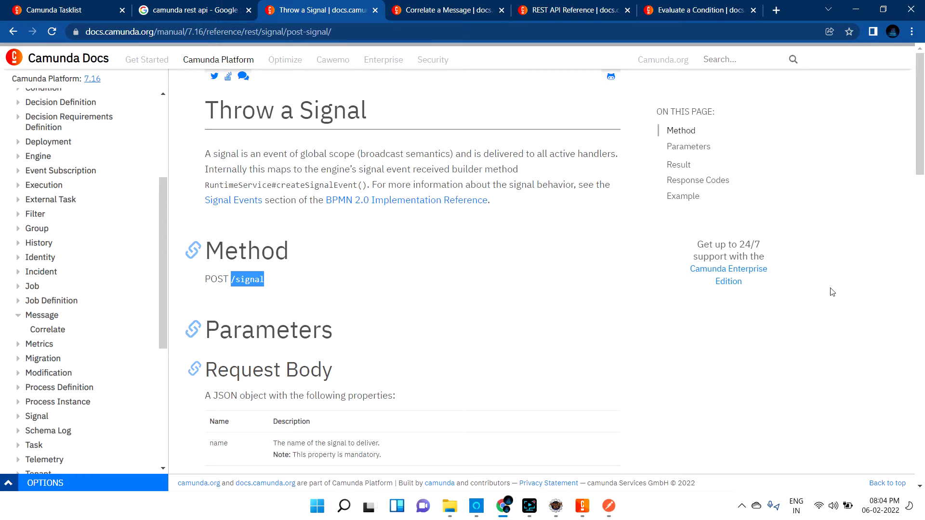
pyautogui.moveTo(920, 144); pyautogui.dragTo(922, 451)
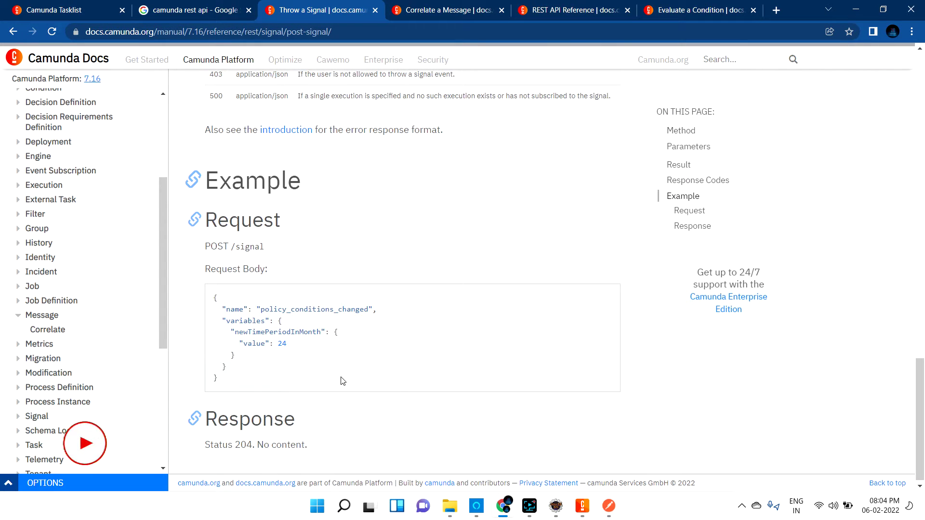
pyautogui.moveTo(238, 384); pyautogui.dragTo(214, 296)
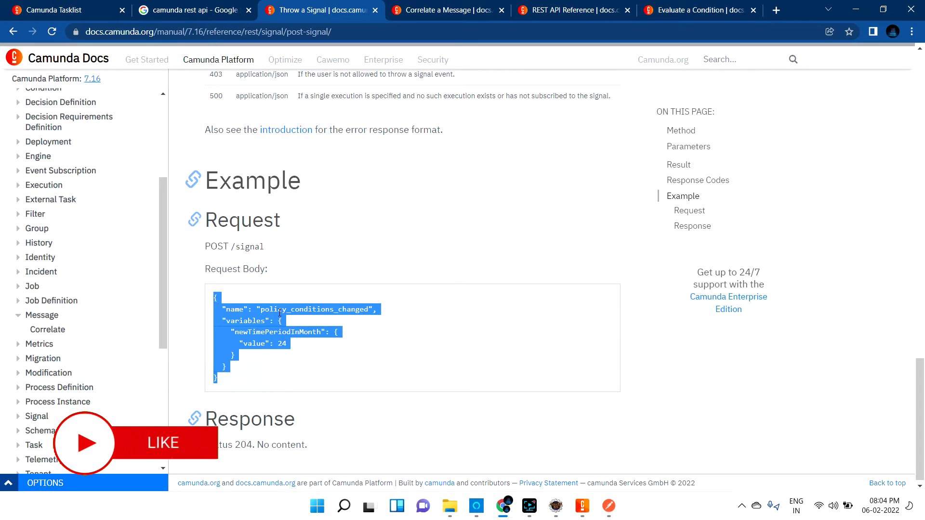
pyautogui.click(607, 510)
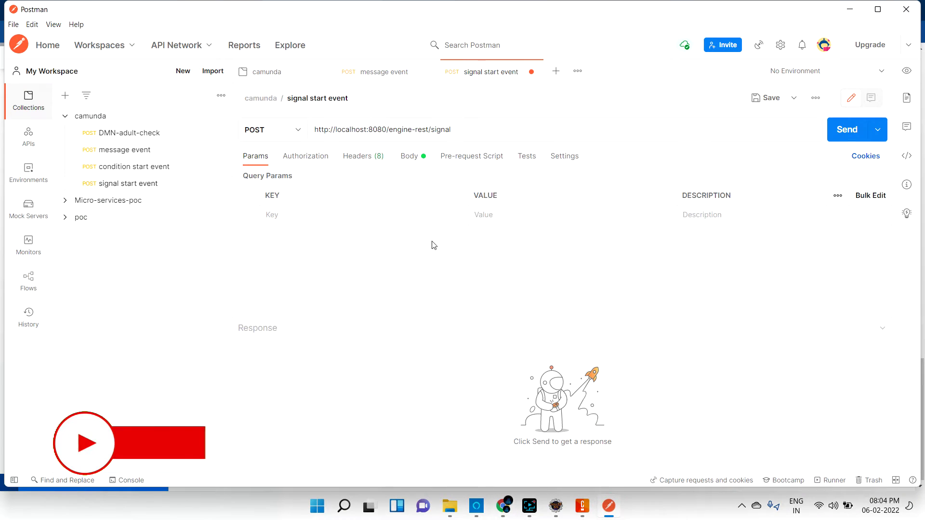
# - Replace the old request body with the pasted example signal JSON
pyautogui.click(412, 156)
pyautogui.click(359, 286)
pyautogui.hotkey('ctrl', 'a')
pyautogui.write('{   "name": "policy_conditions_changed",   "variables": {     "newTimePeriodInMonth": {       "value": 24     }   } }')
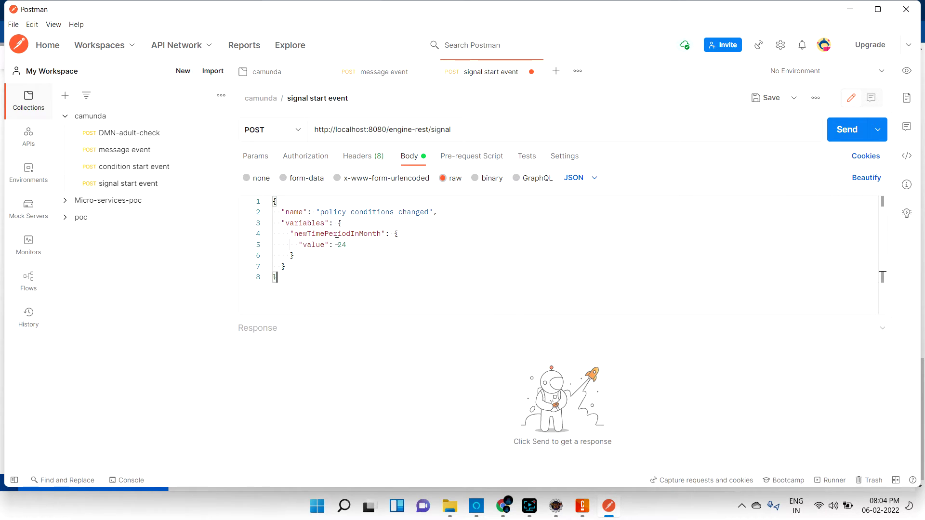
# - Delete the variables block and trailing comma, leaving only name policy_conditions_changed
pyautogui.click(347, 224)
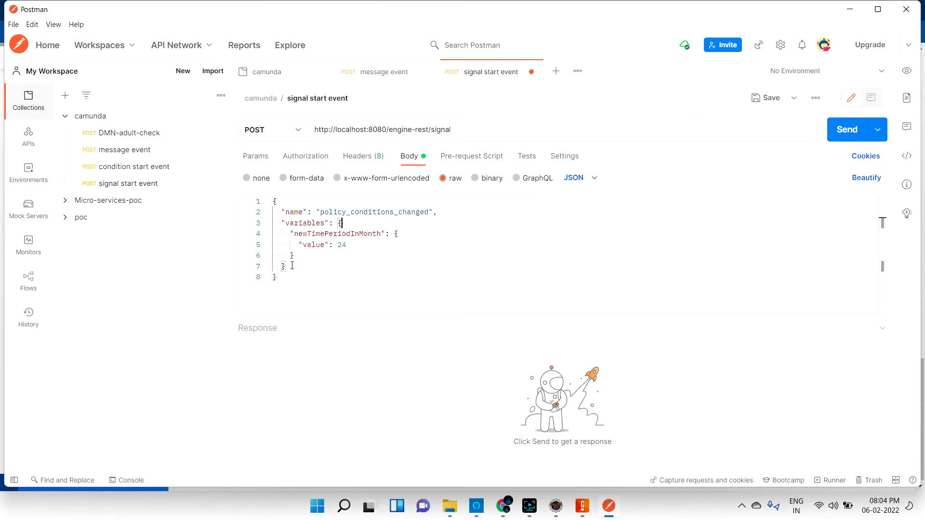
pyautogui.moveTo(292, 265); pyautogui.dragTo(267, 223)
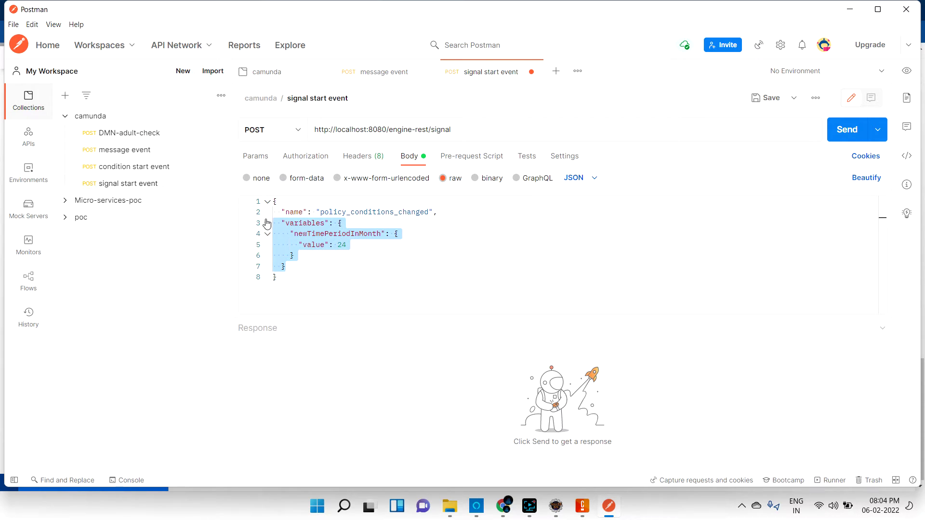
pyautogui.press('BackSpace')
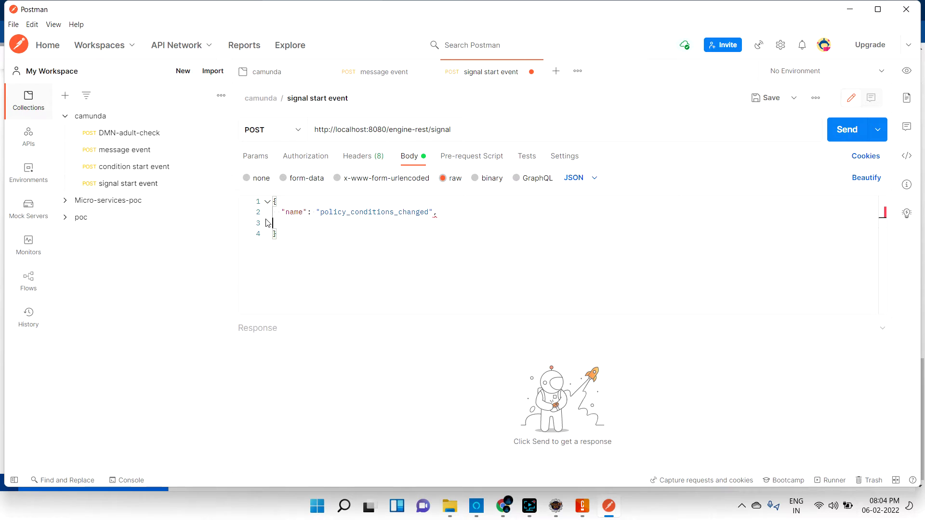
pyautogui.press('BackSpace')
# - Copy user-verified from the Modeler's Global Signal Name and paste it as the body's name value
pyautogui.click(582, 506)
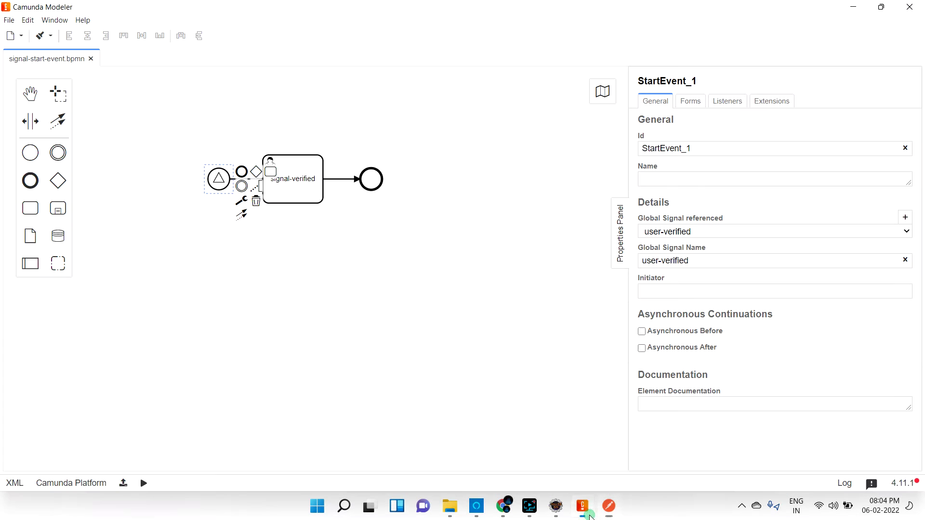
pyautogui.tripleClick(705, 260)
pyautogui.hotkey('ctrl', 'c')
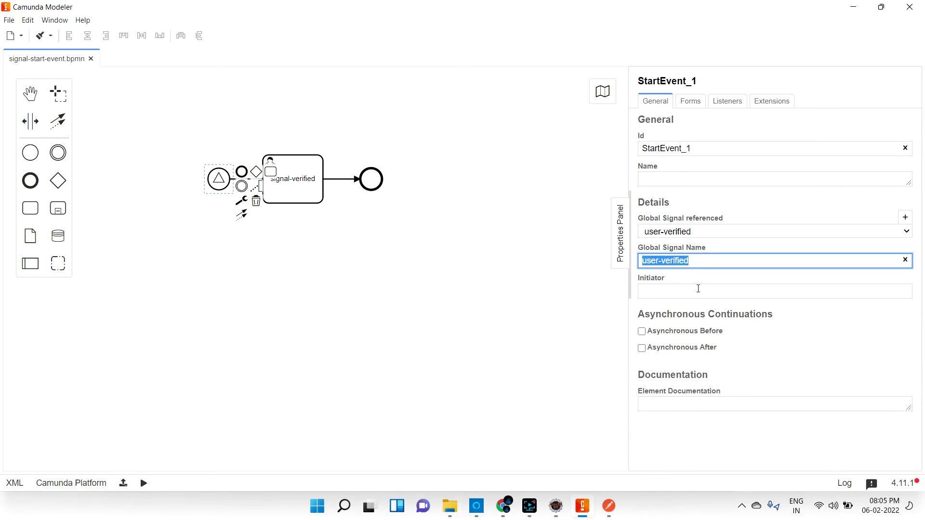
pyautogui.click(609, 509)
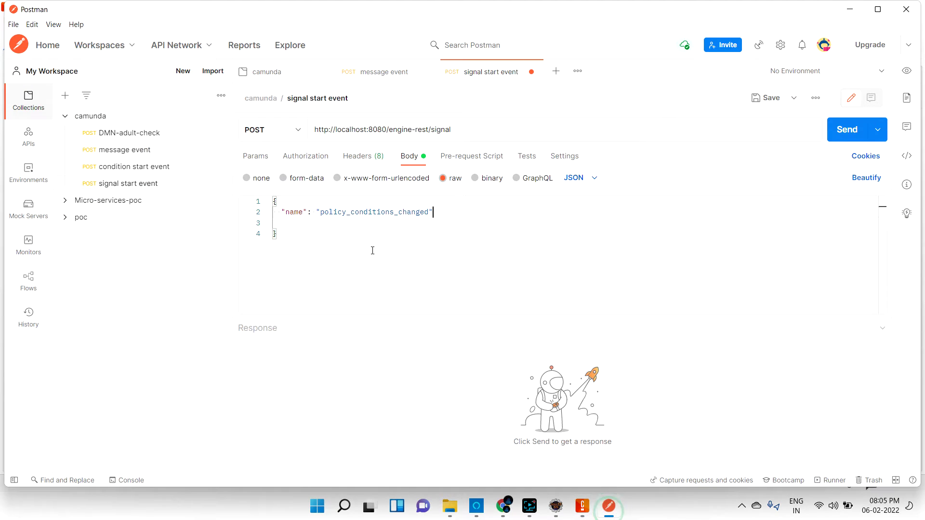
pyautogui.moveTo(320, 212); pyautogui.dragTo(433, 211)
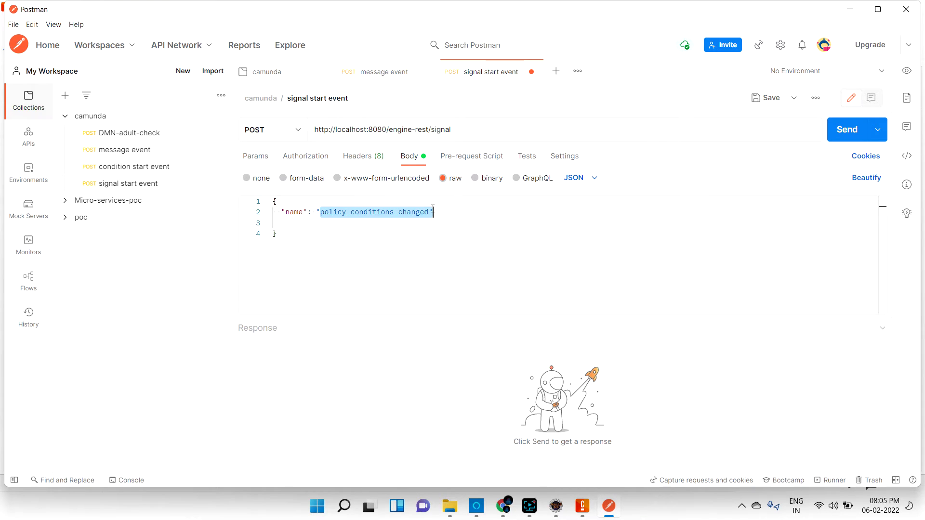
pyautogui.hotkey('ctrl', 'v')
pyautogui.hotkey('ctrl', 'End')
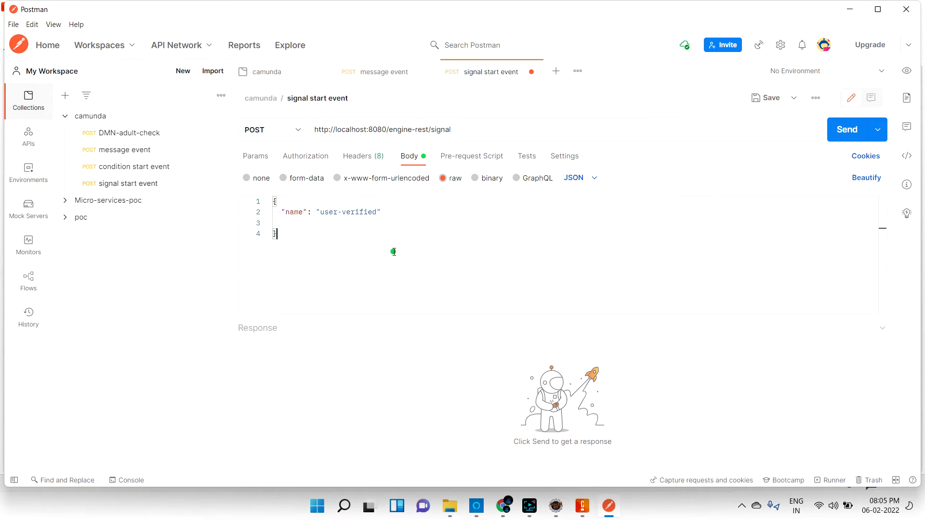
# - Load the local Camunda welcome page and log in with the user's credentials
pyautogui.click(501, 506)
pyautogui.click(92, 10)
pyautogui.click(162, 34)
pyautogui.write('localhost:8080')
pyautogui.press('Return')
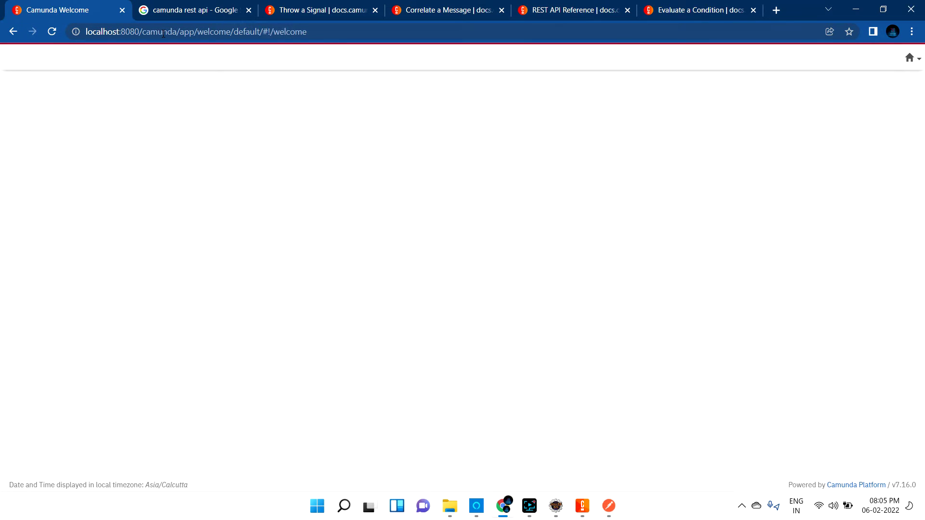
pyautogui.click(452, 251)
pyautogui.press('Tab')
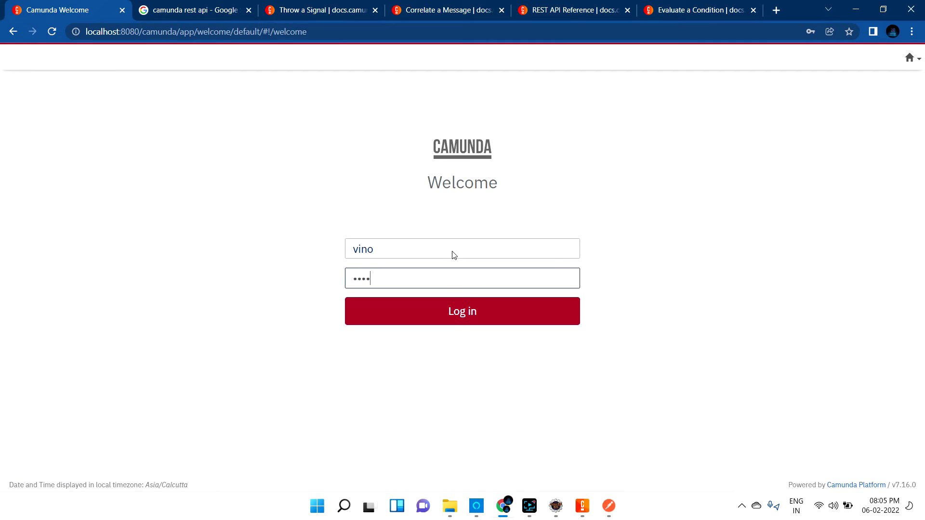
pyautogui.press('Return')
# - Dismiss the browser password popups and save the Camunda telemetry settings
pyautogui.click(567, 205)
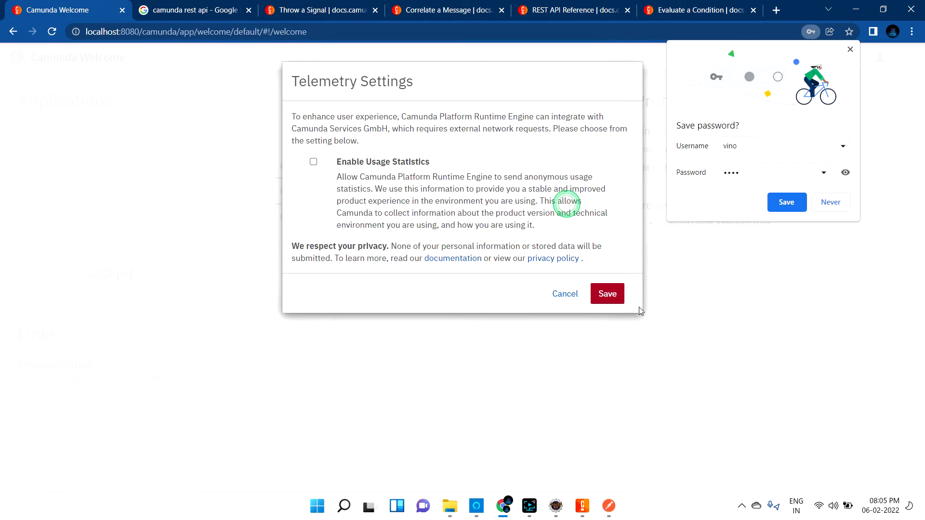
pyautogui.click(607, 293)
pyautogui.click(606, 153)
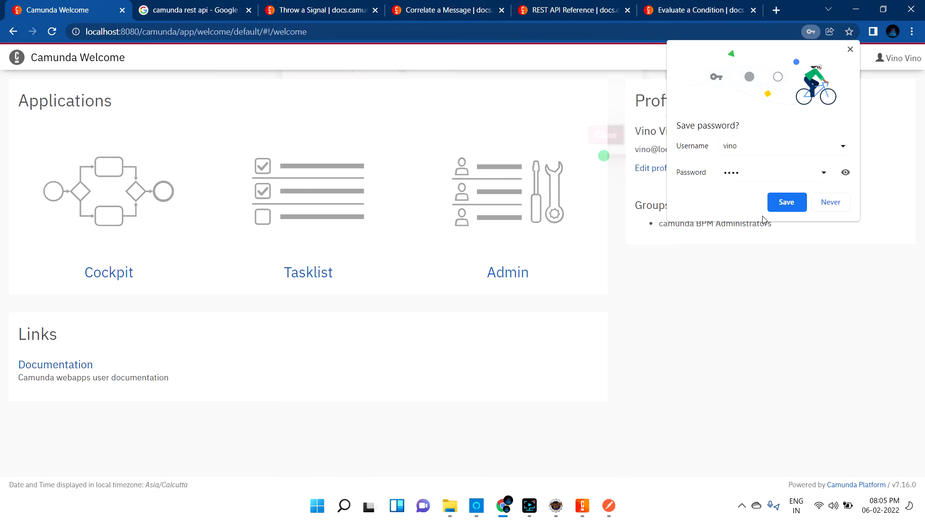
pyautogui.click(831, 202)
# - Add an All Tasks simple filter in Tasklist, then send the user-verified signal from Postman
pyautogui.click(306, 271)
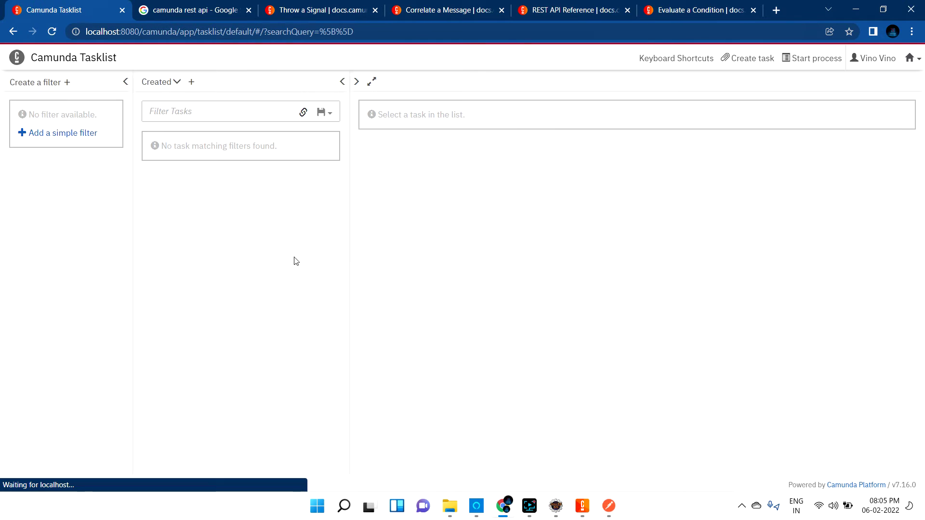
pyautogui.click(381, 30)
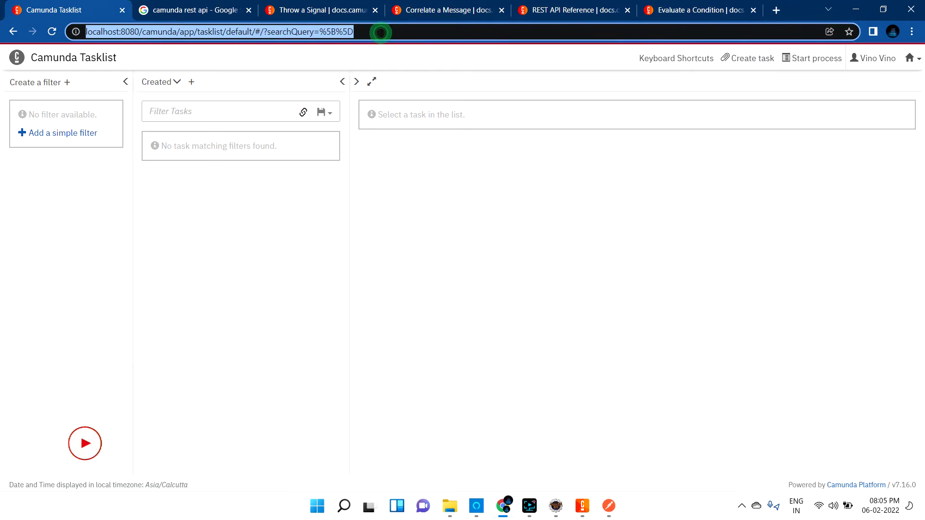
pyautogui.click(322, 55)
pyautogui.click(35, 132)
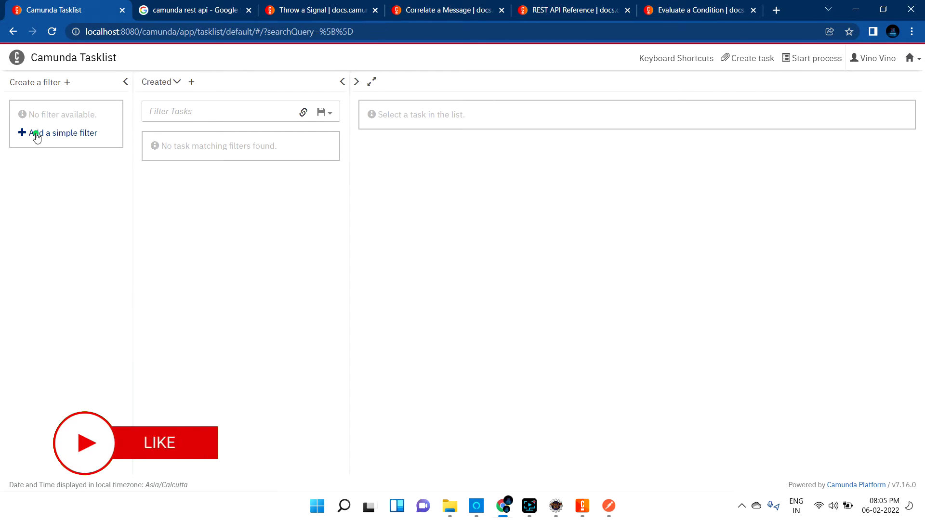
pyautogui.click(45, 113)
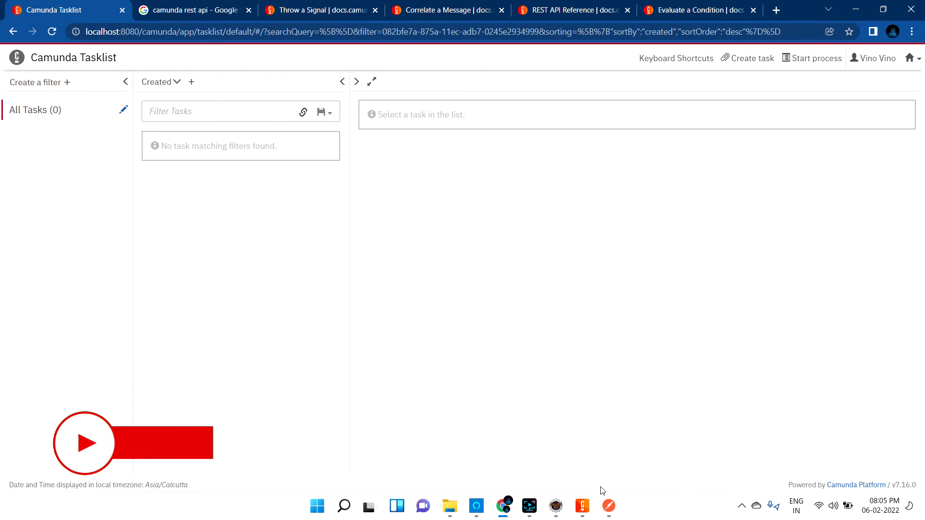
pyautogui.click(607, 505)
pyautogui.click(848, 130)
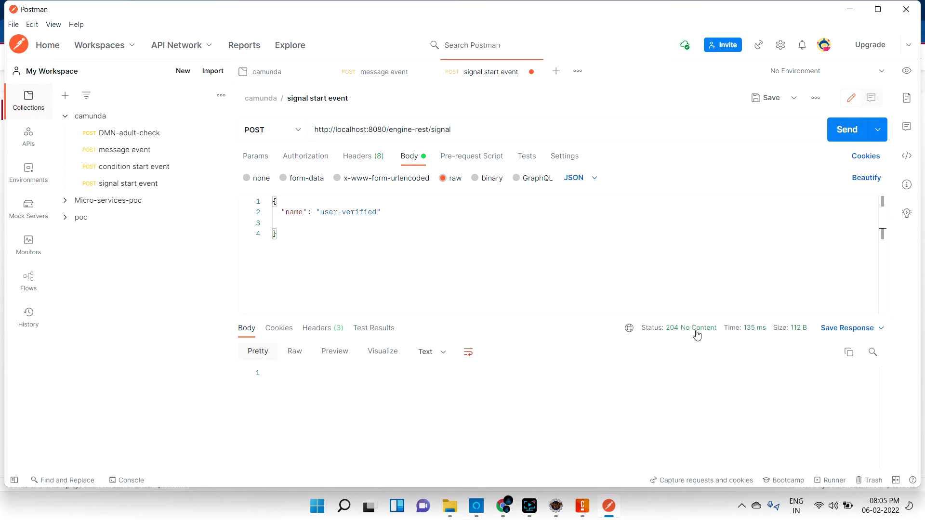
# - Refresh All Tasks in Tasklist and view the new signal-verified task's process diagram
pyautogui.click(504, 506)
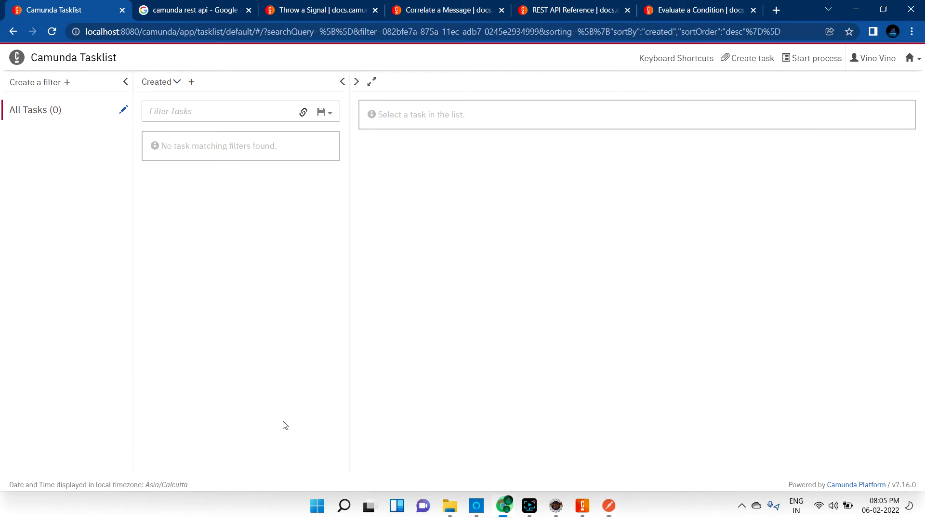
pyautogui.click(22, 110)
pyautogui.click(204, 160)
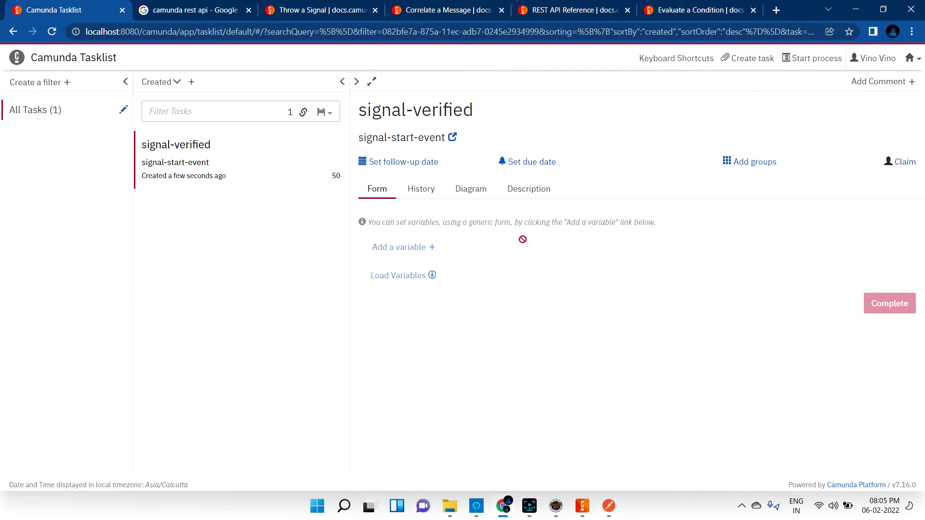
pyautogui.click(471, 195)
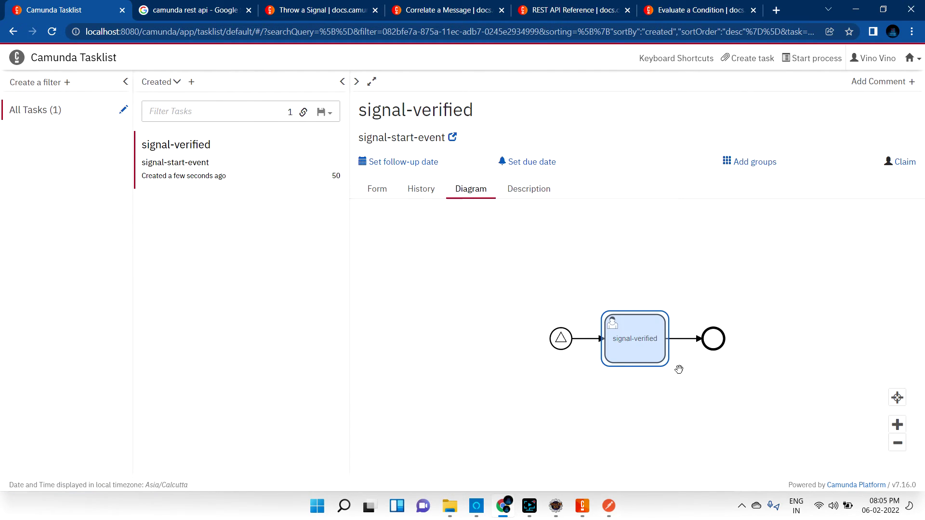
# - Change the body's signal name to the misspelled user-verifie and send the request
pyautogui.click(611, 511)
pyautogui.click(436, 267)
pyautogui.click(378, 212)
pyautogui.press('BackSpace')
pyautogui.click(840, 132)
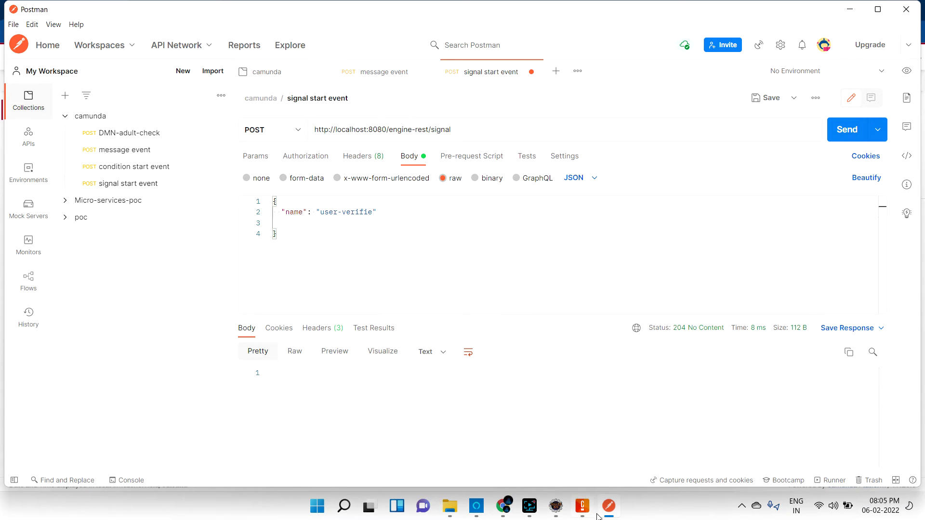
# - Refresh All Tasks to confirm no new task, then check the signal name in Modeler
pyautogui.click(503, 506)
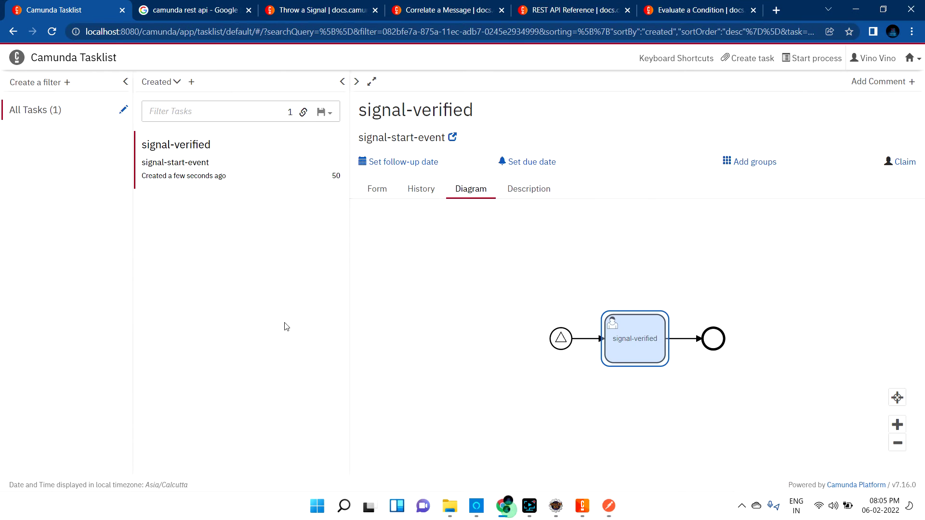
pyautogui.click(19, 109)
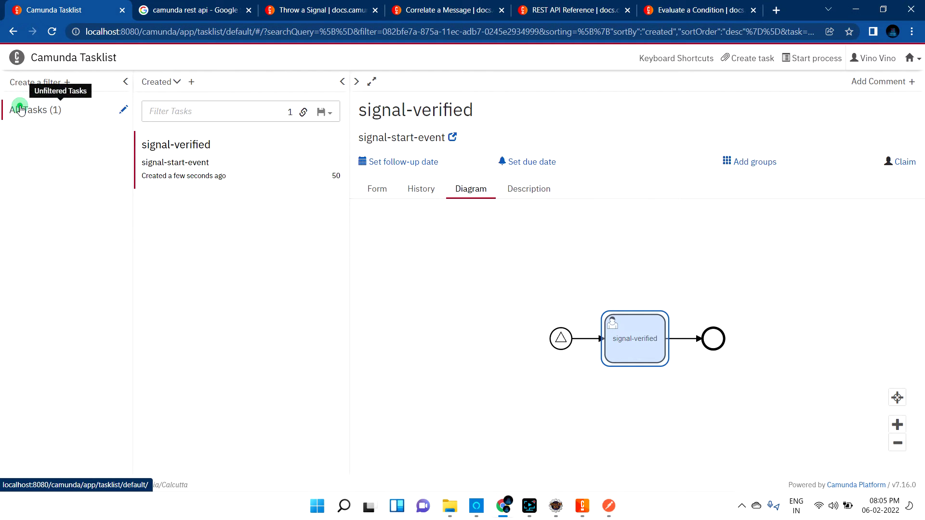
pyautogui.click(582, 505)
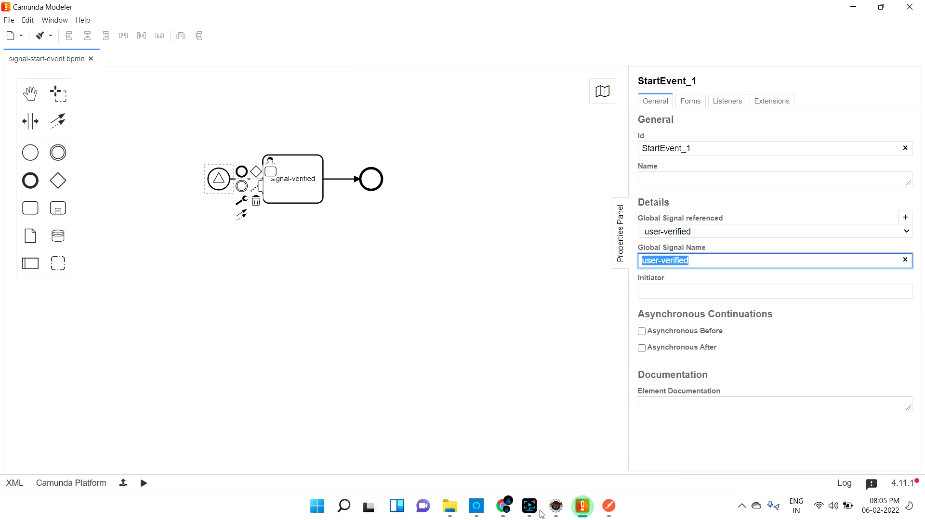
# - Restore the name to user-verified, resend the signal, and refresh All Tasks in Tasklist
pyautogui.click(610, 506)
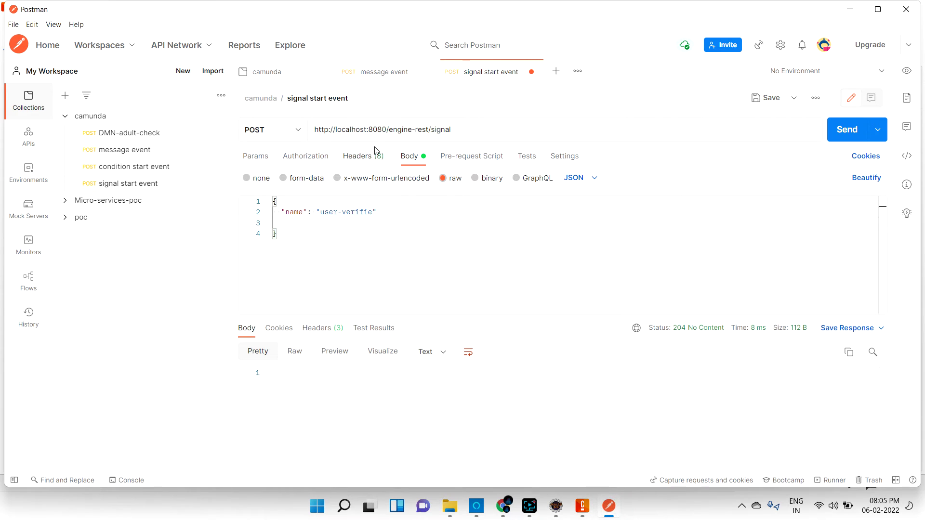
pyautogui.click(373, 212)
pyautogui.write('d')
pyautogui.click(848, 129)
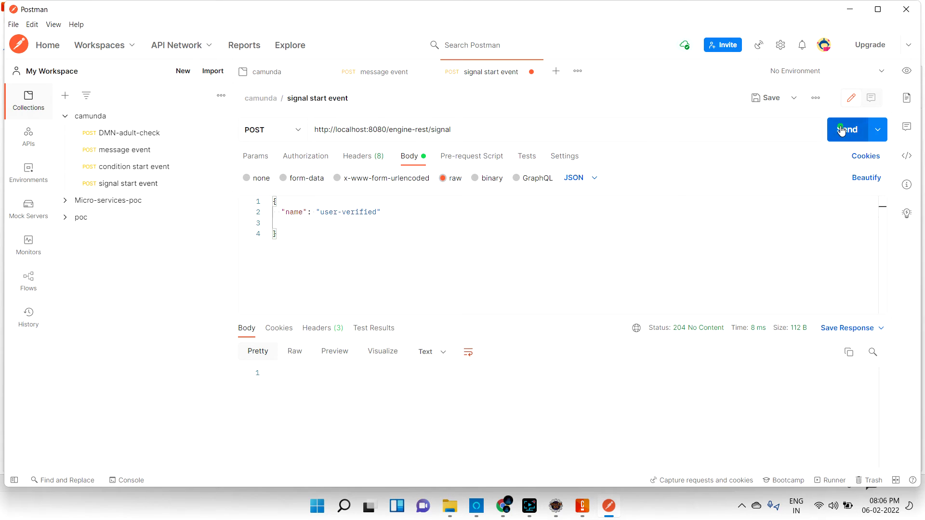
pyautogui.click(504, 506)
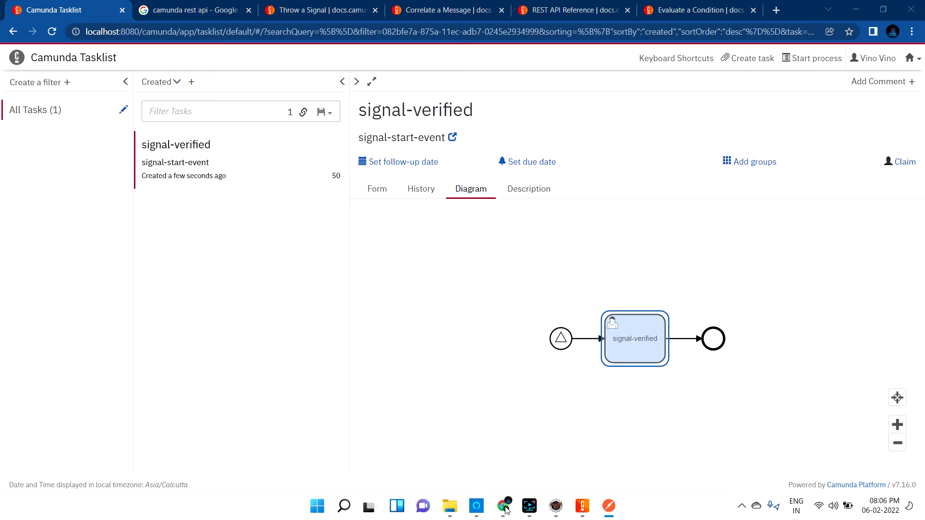
pyautogui.click(23, 111)
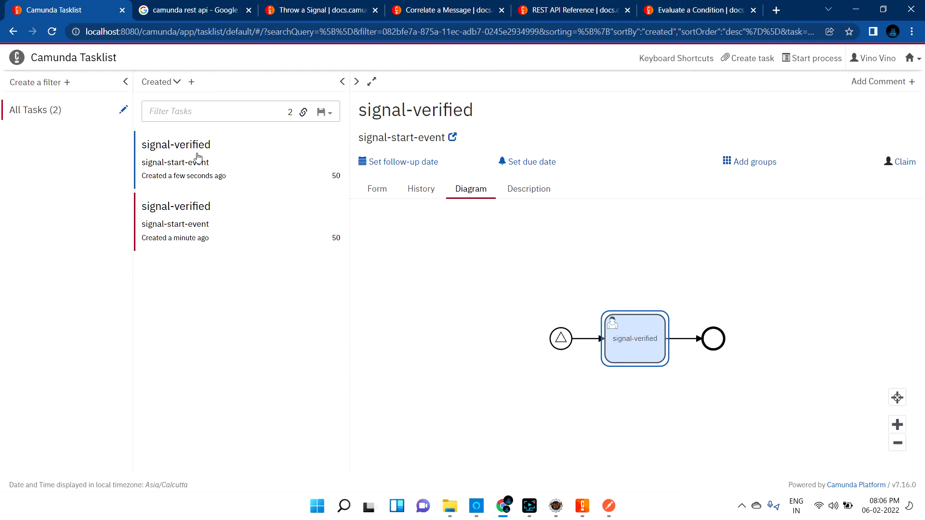
# - Claim and complete the newest signal-verified task from its form
pyautogui.click(197, 157)
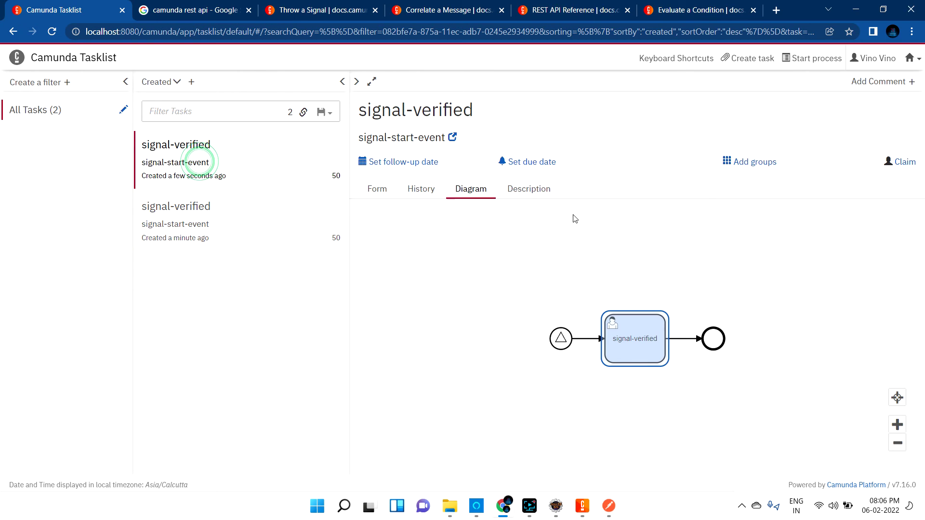
pyautogui.click(378, 189)
pyautogui.click(901, 162)
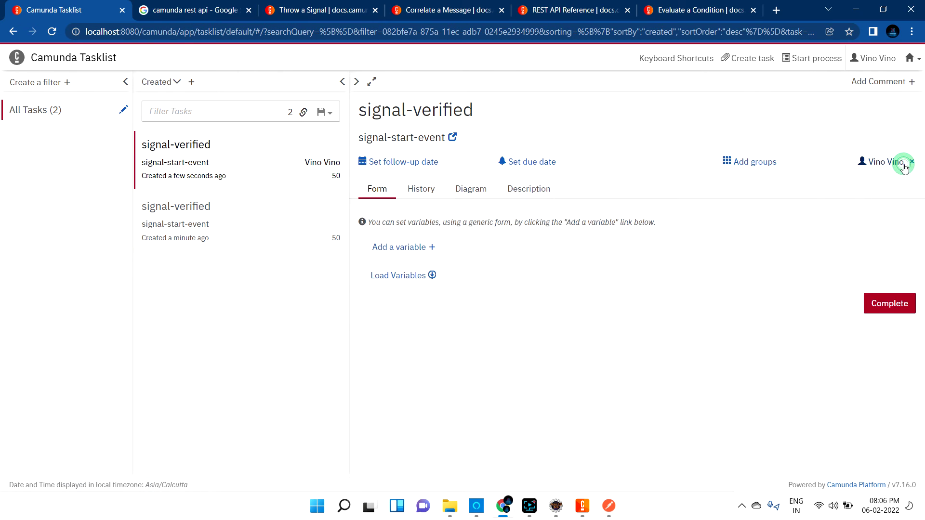
pyautogui.click(886, 303)
# - Claim and complete the remaining task, then show the process properties in Camunda Modeler
pyautogui.click(196, 159)
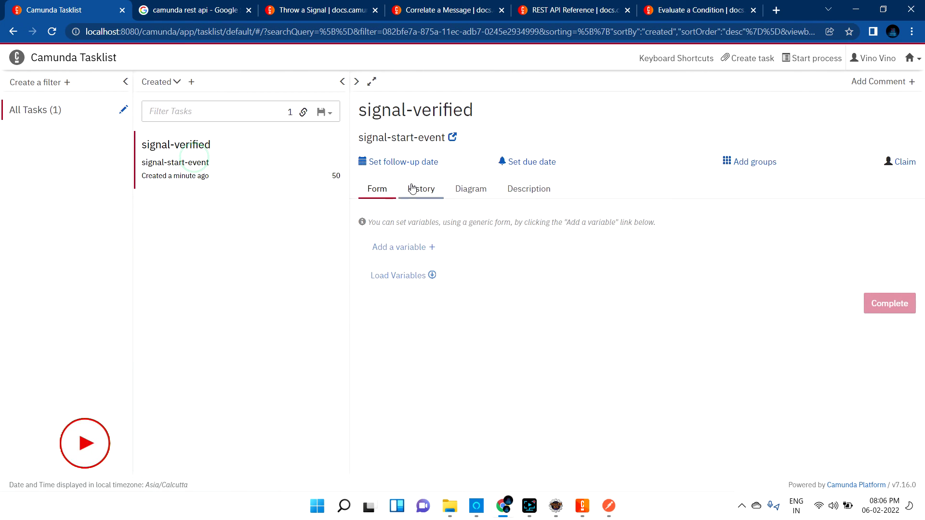
pyautogui.click(905, 163)
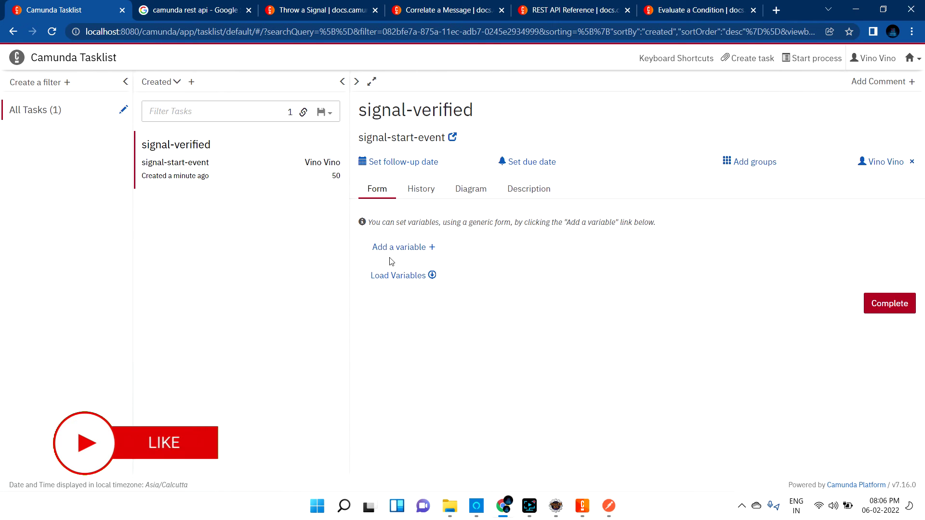
pyautogui.click(889, 303)
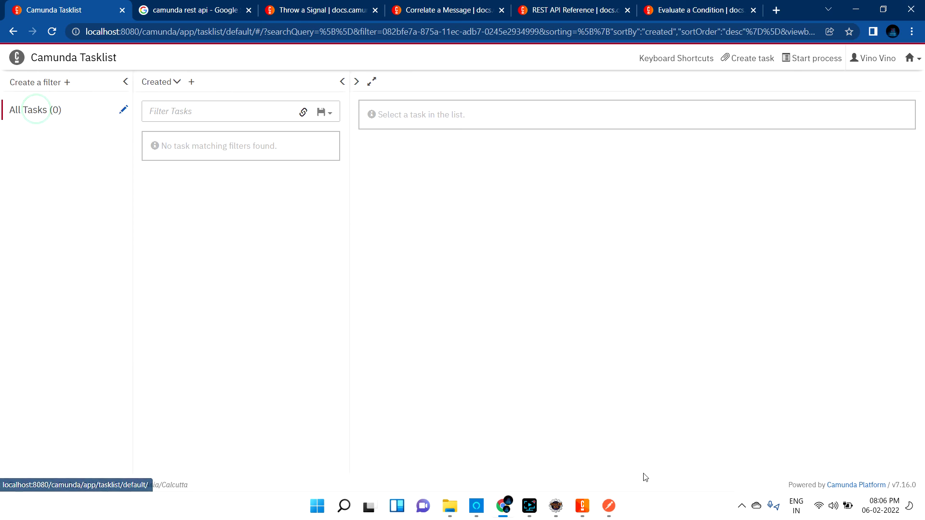
pyautogui.click(592, 514)
pyautogui.click(335, 300)
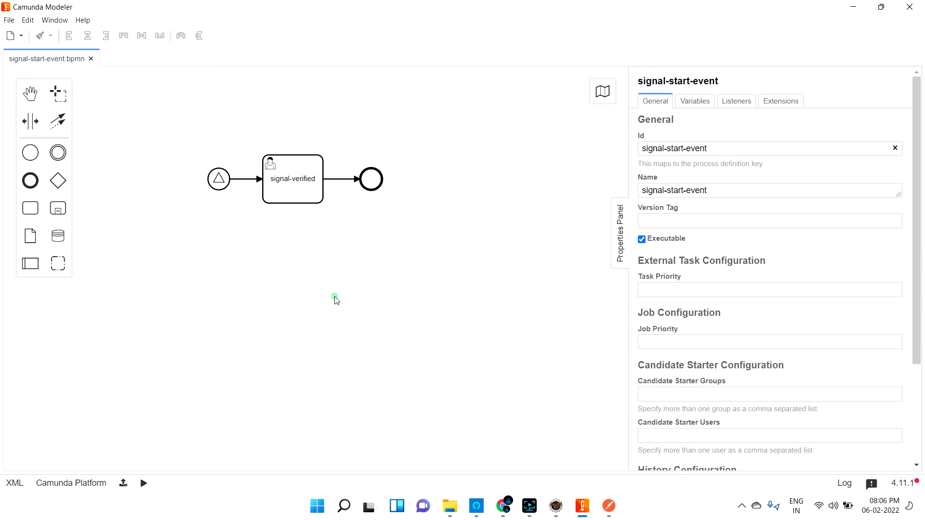